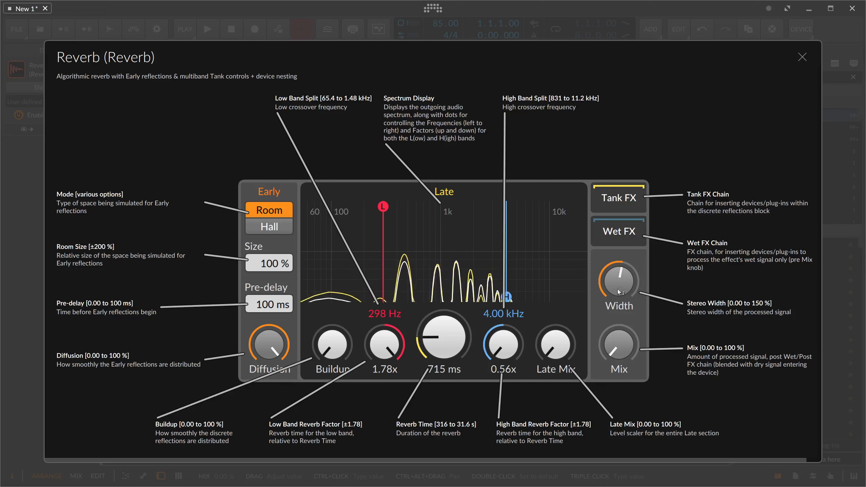
# Raise the Mix to 100 % and audition the Hall mode for the Early reflections before returning to Room.
pyautogui.moveTo(620, 352); pyautogui.dragTo(620, 273)
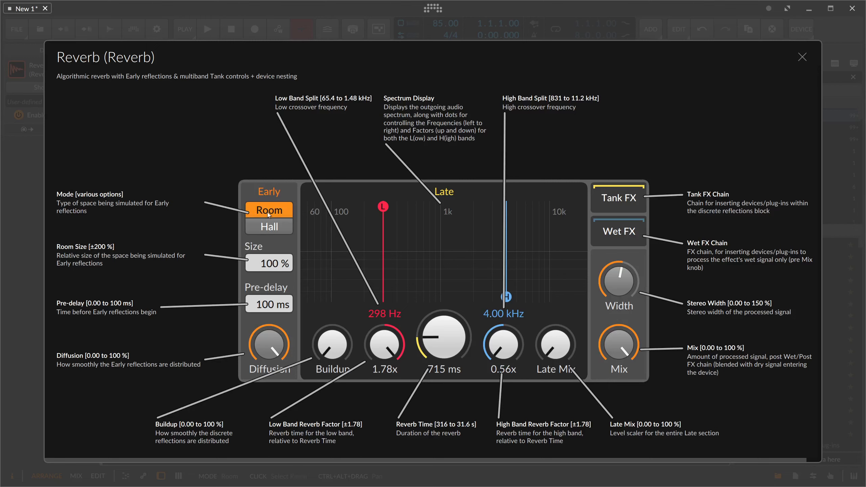
pyautogui.click(267, 227)
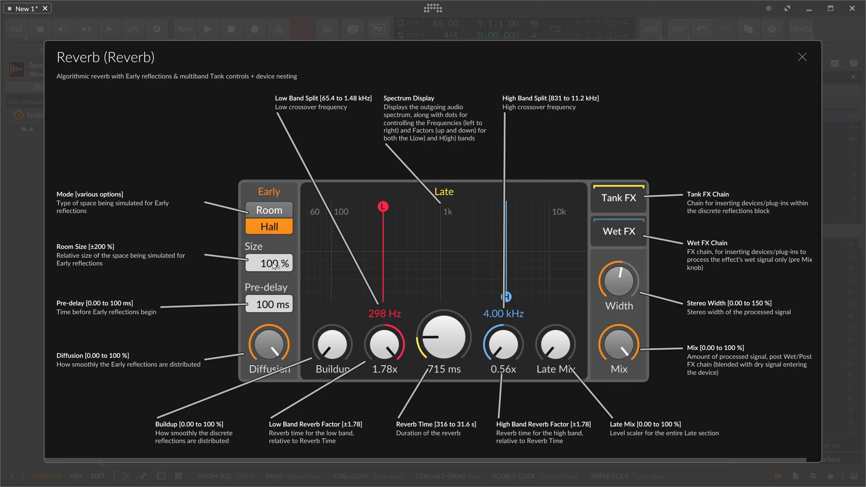
pyautogui.click(265, 212)
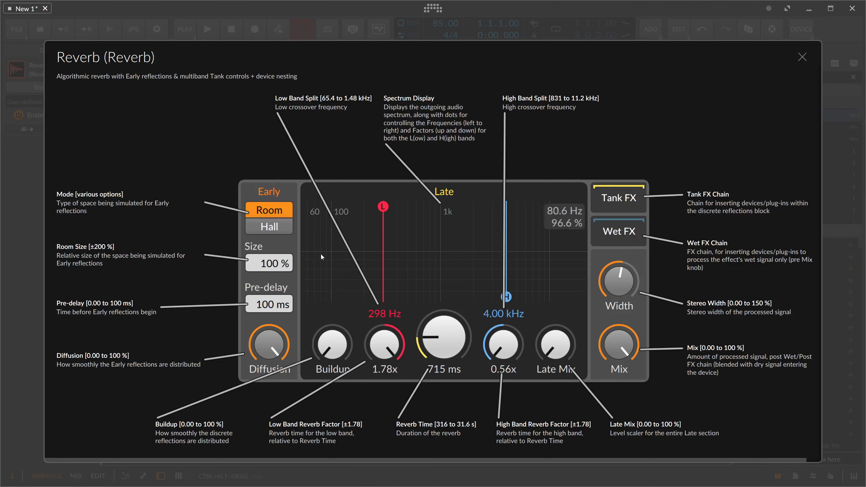
# Sweep the Mix between low, middle and full settings to compare dry and wet sound, ending at 100 %.
pyautogui.moveTo(618, 344); pyautogui.dragTo(618, 369)
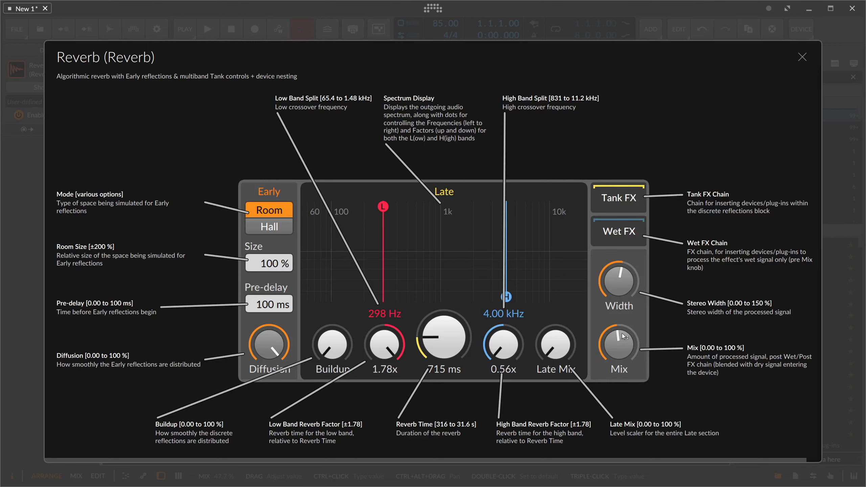
pyautogui.moveTo(619, 348); pyautogui.dragTo(614, 342)
pyautogui.moveTo(616, 347); pyautogui.dragTo(616, 274)
pyautogui.moveTo(620, 347)
pyautogui.mouseDown()
pyautogui.moveTo(620, 375)
pyautogui.moveTo(617, 341)
pyautogui.mouseUp()
pyautogui.moveTo(606, 349); pyautogui.dragTo(605, 401)
pyautogui.moveTo(616, 340); pyautogui.dragTo(610, 332)
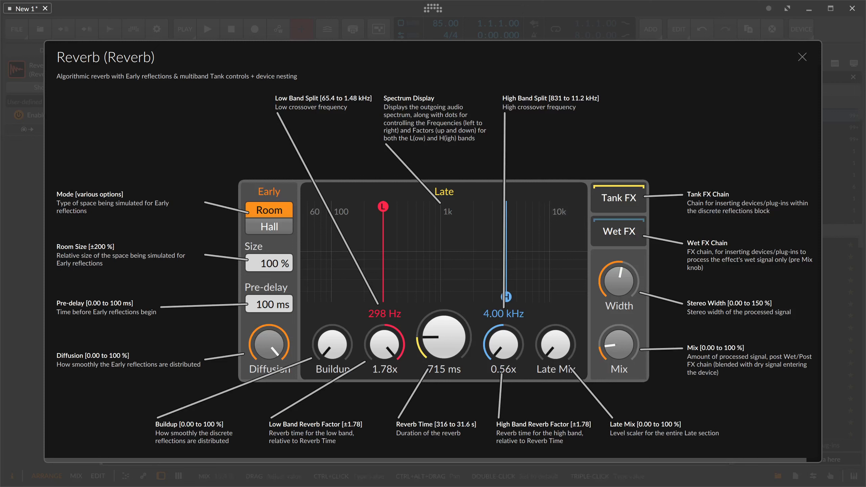
pyautogui.moveTo(617, 339); pyautogui.dragTo(617, 290)
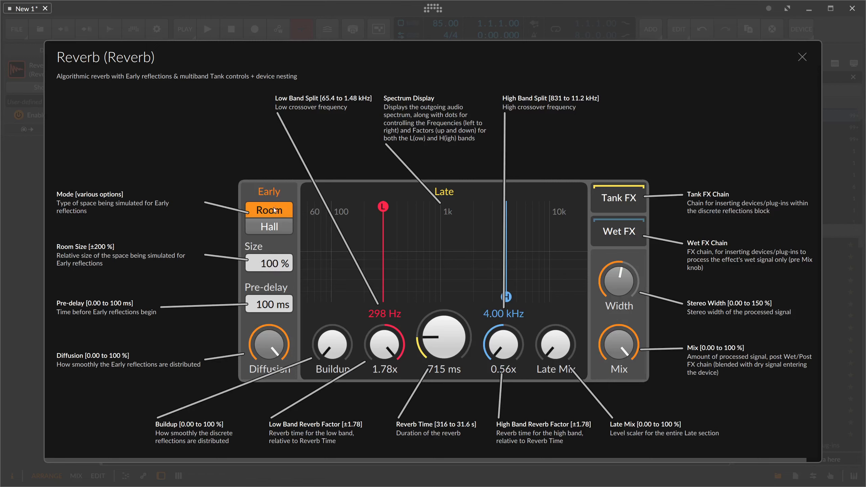
# Compare the Room mode at larger and smaller Size values such as 50.1 %, ending at 200 %.
pyautogui.moveTo(264, 265); pyautogui.dragTo(265, 249)
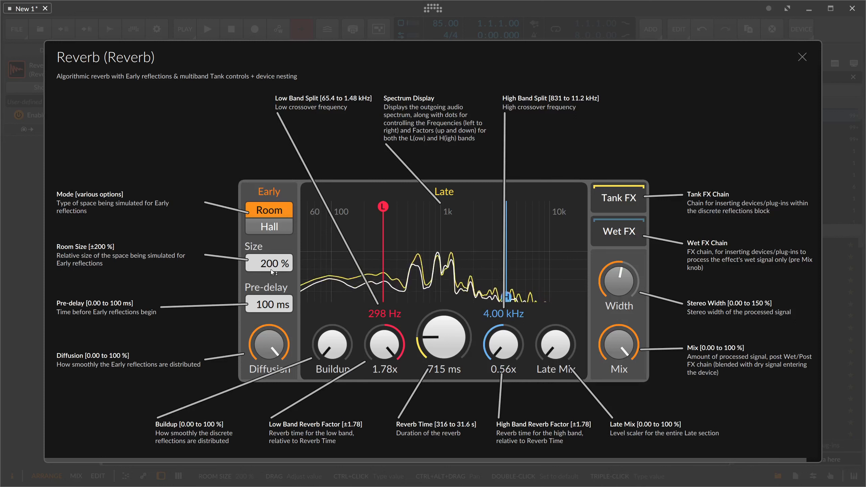
pyautogui.moveTo(273, 272); pyautogui.dragTo(273, 296)
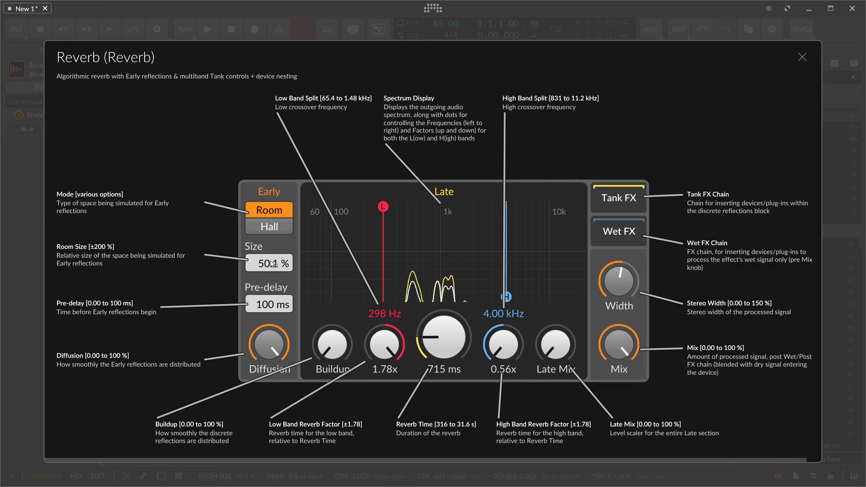
pyautogui.moveTo(272, 264)
pyautogui.mouseDown()
pyautogui.moveTo(271, 238)
pyautogui.moveTo(272, 277)
pyautogui.mouseUp()
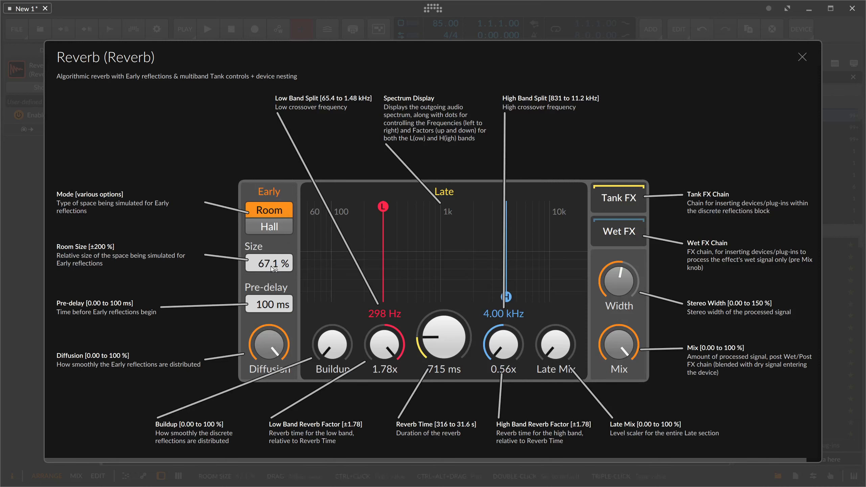
pyautogui.moveTo(272, 269)
pyautogui.mouseDown()
pyautogui.moveTo(272, 291)
pyautogui.moveTo(273, 197)
pyautogui.mouseUp()
# Compare Room reflections with Diffusion at 0 % and 100 %, ending at 100 %, and restore the Size to 100 %.
pyautogui.moveTo(270, 344); pyautogui.dragTo(269, 396)
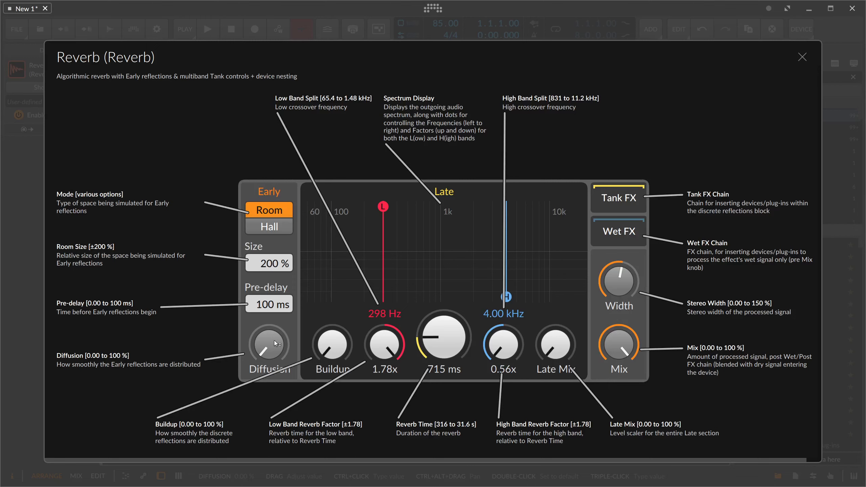
pyautogui.moveTo(274, 341); pyautogui.dragTo(274, 286)
pyautogui.moveTo(271, 348); pyautogui.dragTo(271, 401)
pyautogui.moveTo(270, 344); pyautogui.dragTo(271, 295)
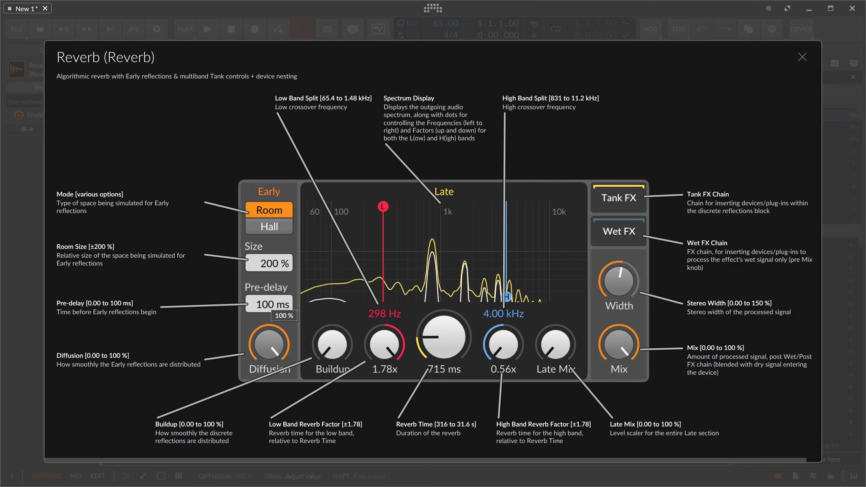
pyautogui.moveTo(271, 295)
pyautogui.mouseDown()
pyautogui.moveTo(270, 332)
pyautogui.moveTo(271, 295)
pyautogui.mouseUp()
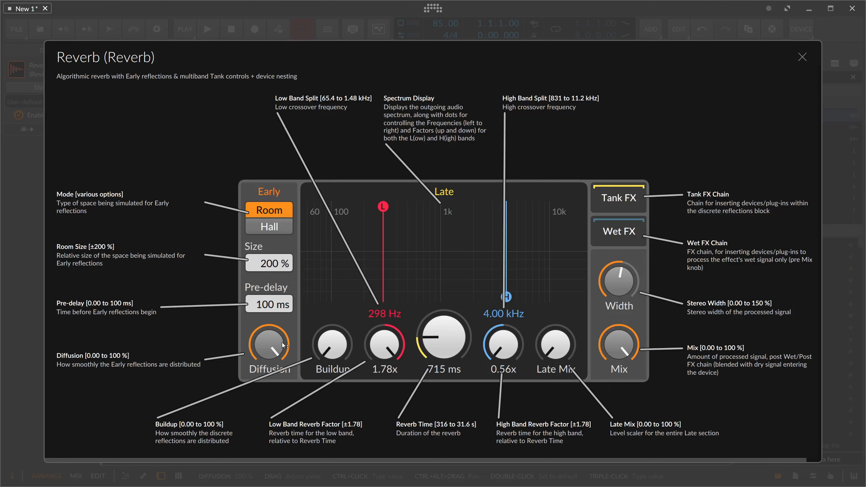
pyautogui.moveTo(286, 344); pyautogui.dragTo(275, 349)
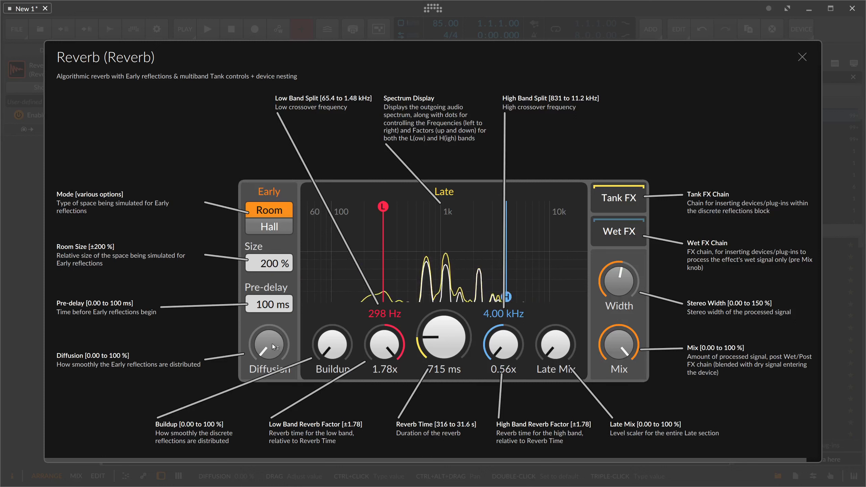
pyautogui.moveTo(271, 342); pyautogui.dragTo(271, 313)
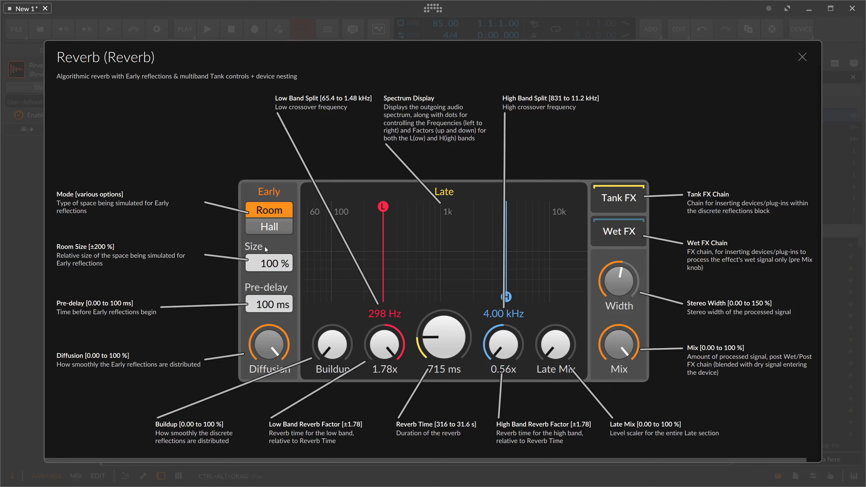
# Switch the Early mode to Hall with Size 200 % and compare Diffusion at 0 % and 100 %, ending at 100 %.
pyautogui.click(263, 227)
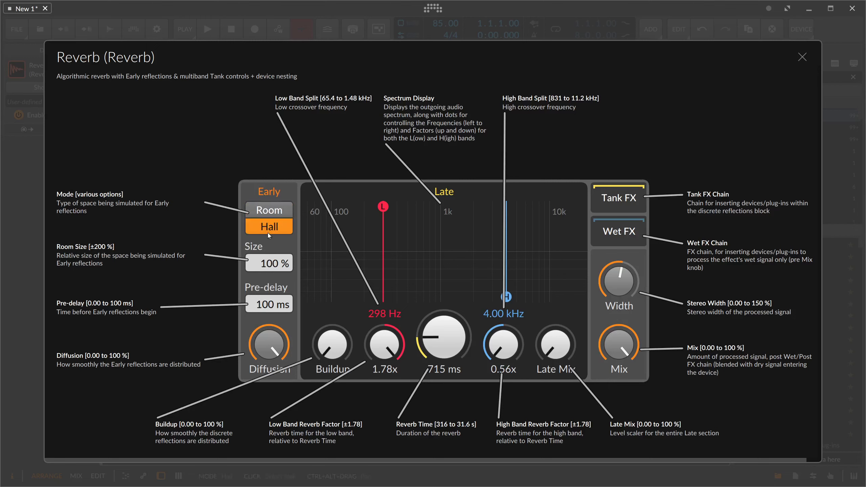
pyautogui.moveTo(269, 262); pyautogui.dragTo(266, 256)
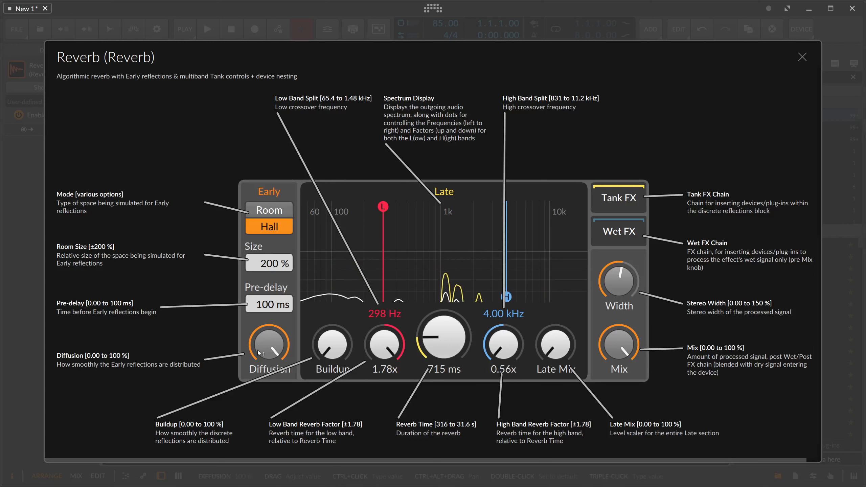
pyautogui.moveTo(272, 345); pyautogui.dragTo(272, 402)
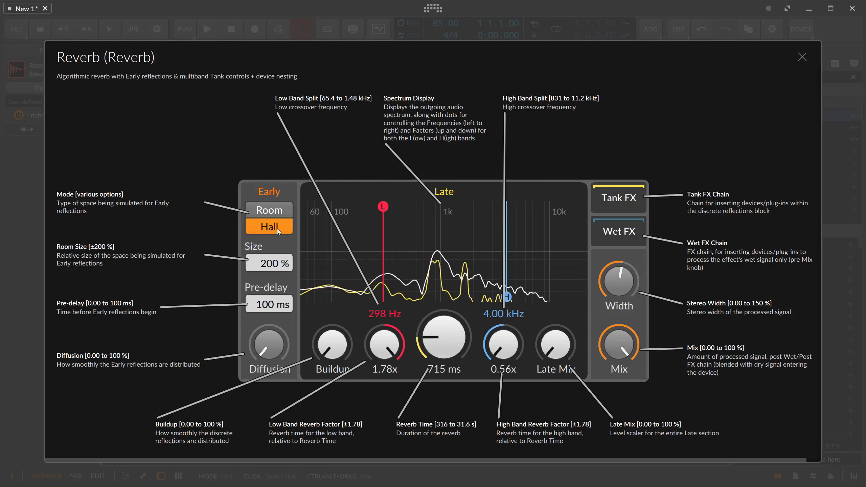
pyautogui.moveTo(269, 345)
pyautogui.mouseDown()
pyautogui.moveTo(269, 324)
pyautogui.moveTo(269, 345)
pyautogui.moveTo(275, 341)
pyautogui.mouseUp()
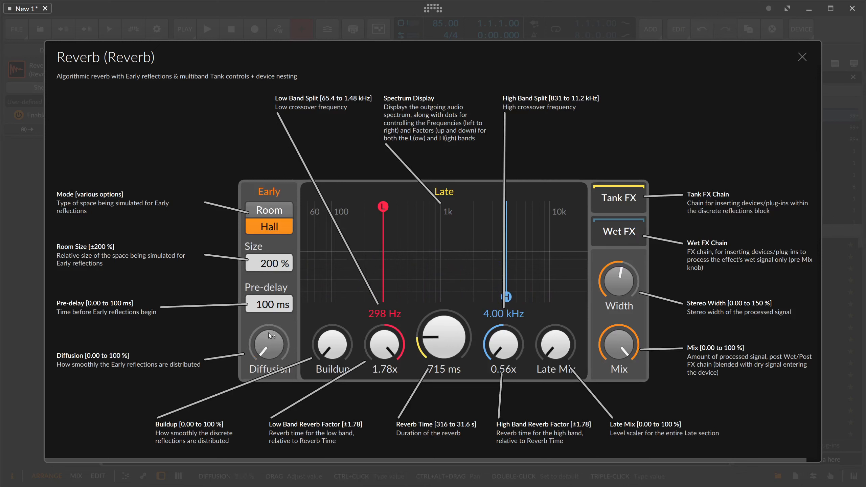
pyautogui.moveTo(268, 333); pyautogui.dragTo(268, 299)
pyautogui.moveTo(267, 342); pyautogui.dragTo(268, 375)
pyautogui.moveTo(265, 341); pyautogui.dragTo(265, 341)
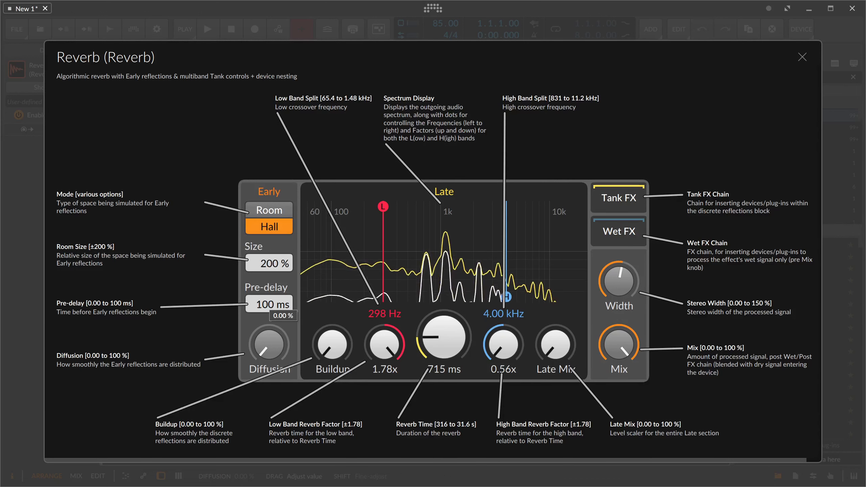
pyautogui.moveTo(268, 347); pyautogui.dragTo(267, 313)
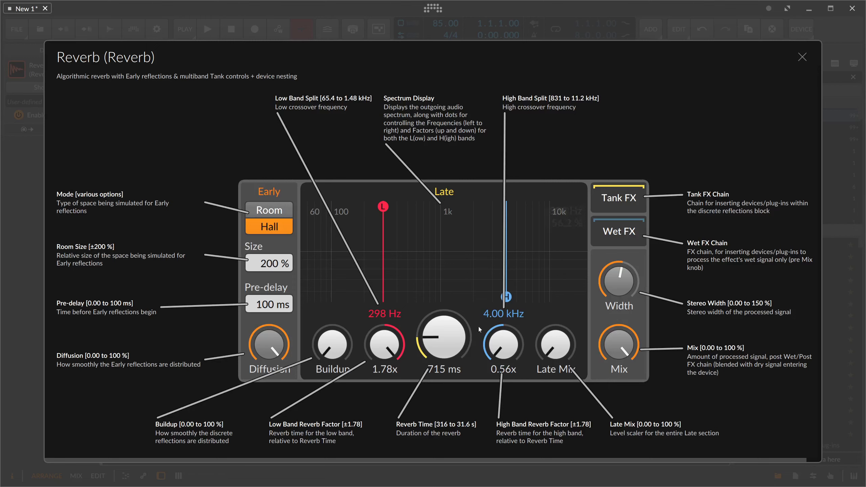
# Set the Reverb Time to 31.6 s and raise the Late Mix to 70.9 %.
pyautogui.moveTo(438, 335); pyautogui.dragTo(438, 342)
pyautogui.moveTo(555, 344); pyautogui.dragTo(557, 347)
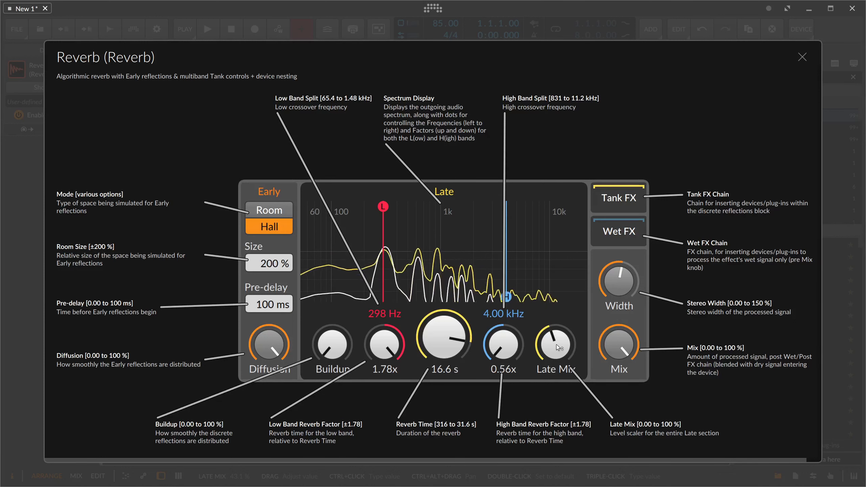
pyautogui.moveTo(556, 344); pyautogui.dragTo(555, 324)
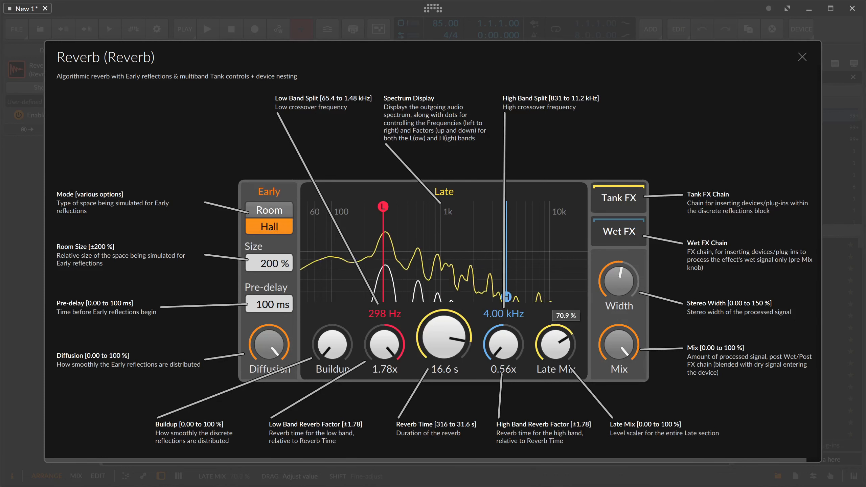
pyautogui.moveTo(459, 381); pyautogui.dragTo(459, 368)
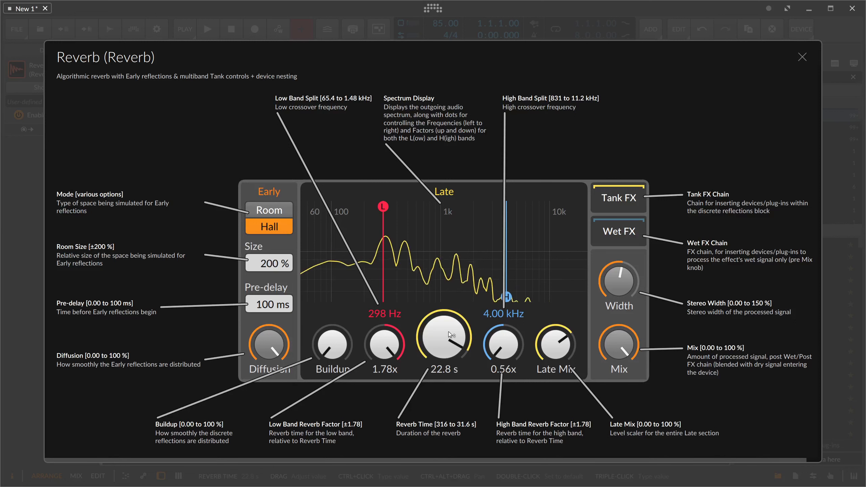
pyautogui.moveTo(442, 340)
pyautogui.mouseDown()
pyautogui.moveTo(442, 320)
pyautogui.moveTo(443, 342)
pyautogui.mouseUp()
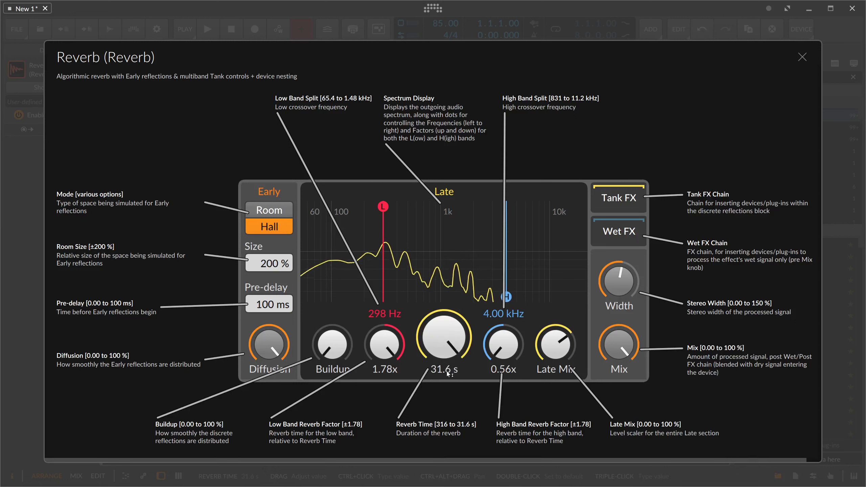
# Reset both band reverb factors to 1.00x, then set the low band to 1.78x and the high band to 0.56x.
pyautogui.doubleClick(502, 343)
pyautogui.doubleClick(383, 345)
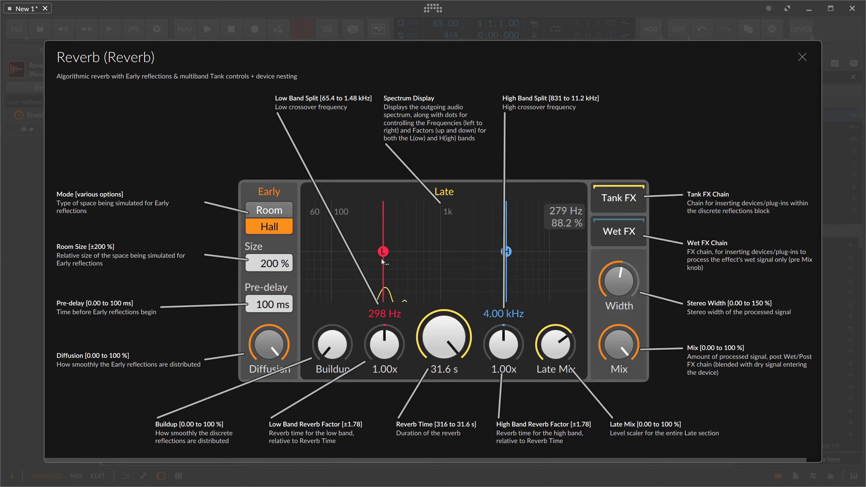
pyautogui.moveTo(384, 348); pyautogui.dragTo(384, 315)
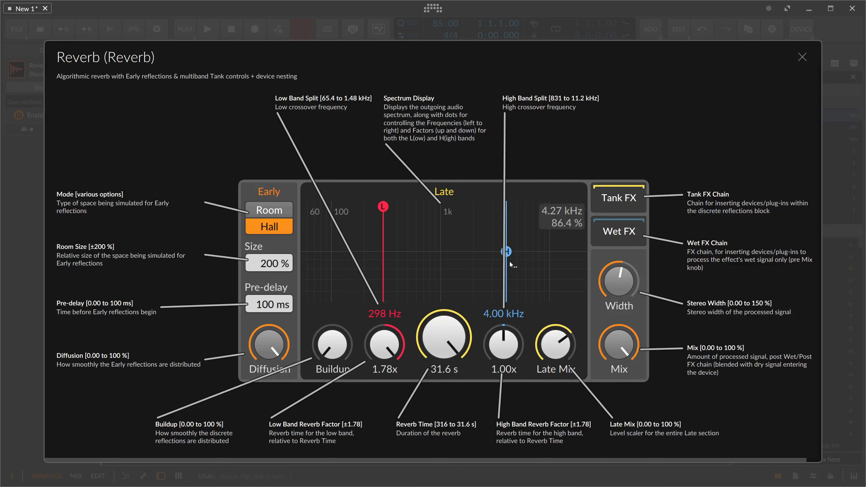
pyautogui.moveTo(509, 259); pyautogui.dragTo(508, 305)
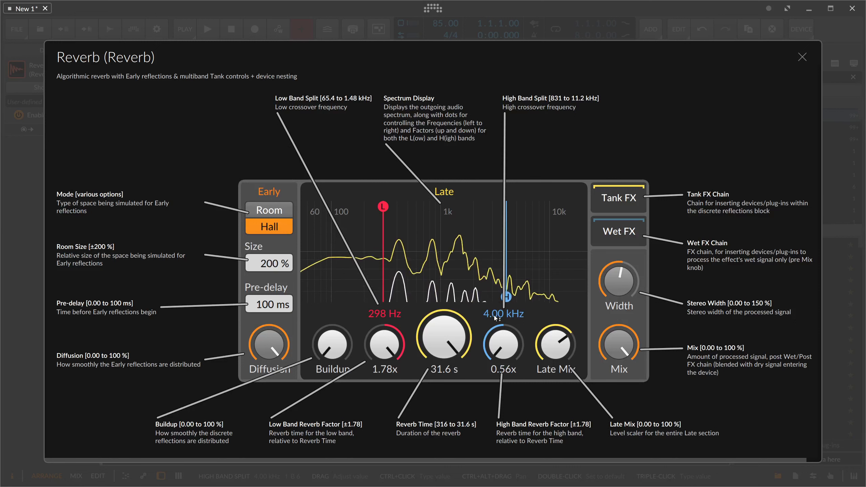
# Raise the Late Mix to maximum, lower it to about half, and reset the High Band Reverb Factor to 1.00x.
pyautogui.moveTo(571, 343); pyautogui.dragTo(571, 312)
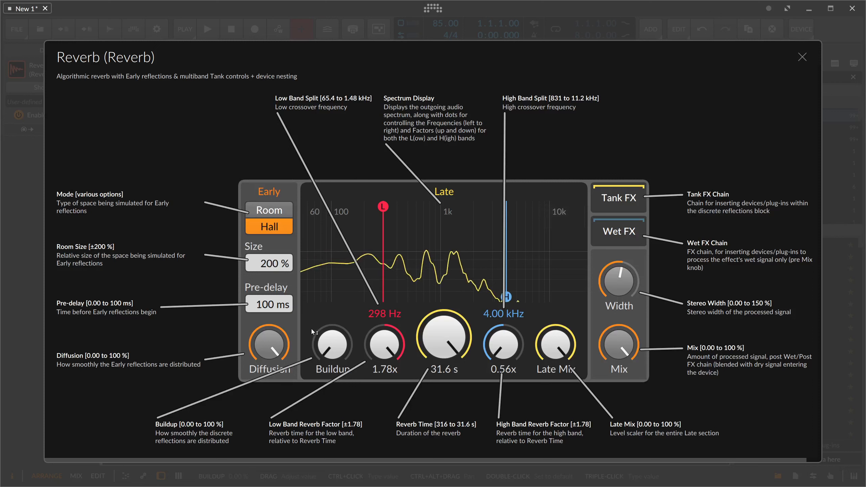
pyautogui.moveTo(555, 345); pyautogui.dragTo(556, 380)
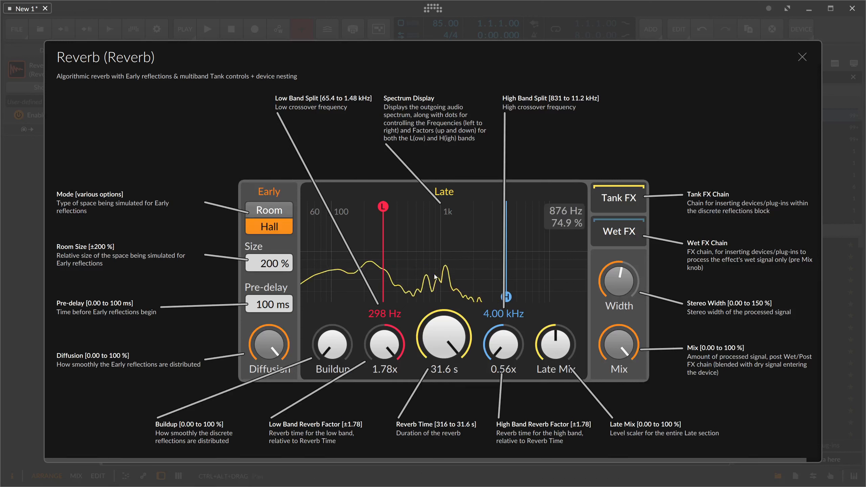
pyautogui.doubleClick(510, 336)
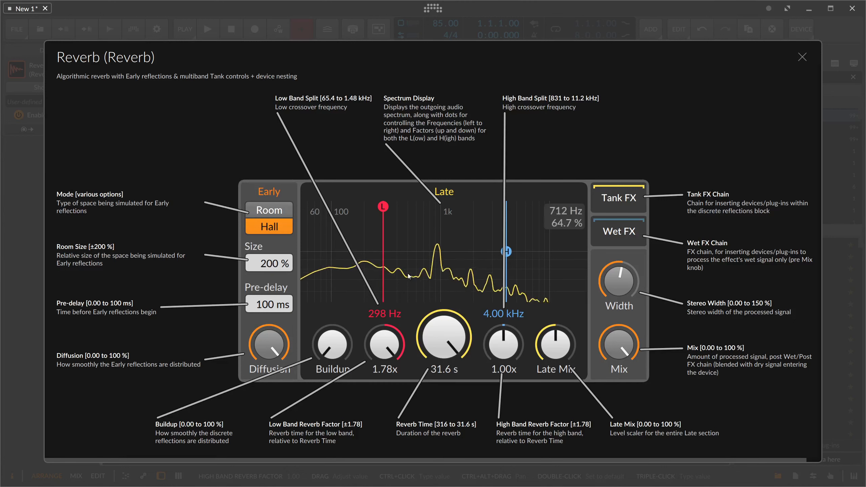
# Switch the Early mode to Room with Size 50.1 % and raise the Late Mix to maximum.
pyautogui.click(270, 210)
pyautogui.moveTo(274, 262); pyautogui.dragTo(276, 264)
pyautogui.doubleClick(275, 265)
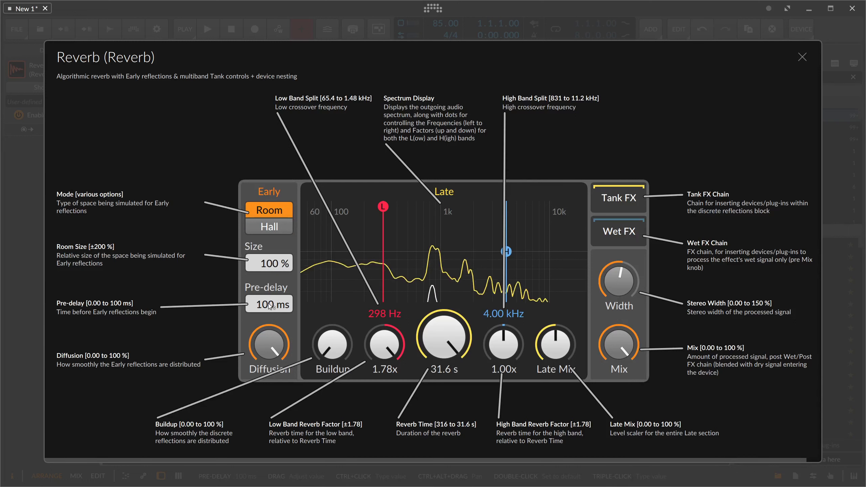
pyautogui.moveTo(274, 269); pyautogui.dragTo(274, 271)
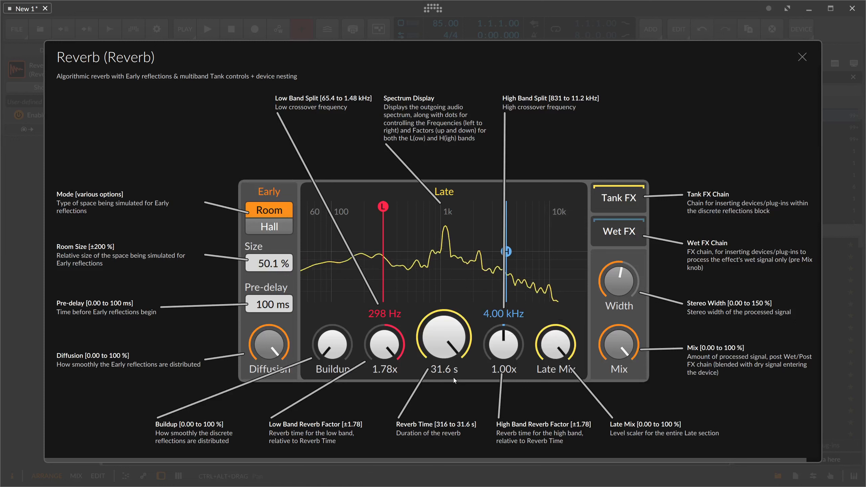
# Raise the Buildup to maximum and bring it back to 0.00 % to compare the late reverb.
pyautogui.moveTo(453, 376)
pyautogui.mouseDown()
pyautogui.moveTo(453, 435)
pyautogui.moveTo(453, 376)
pyautogui.mouseUp()
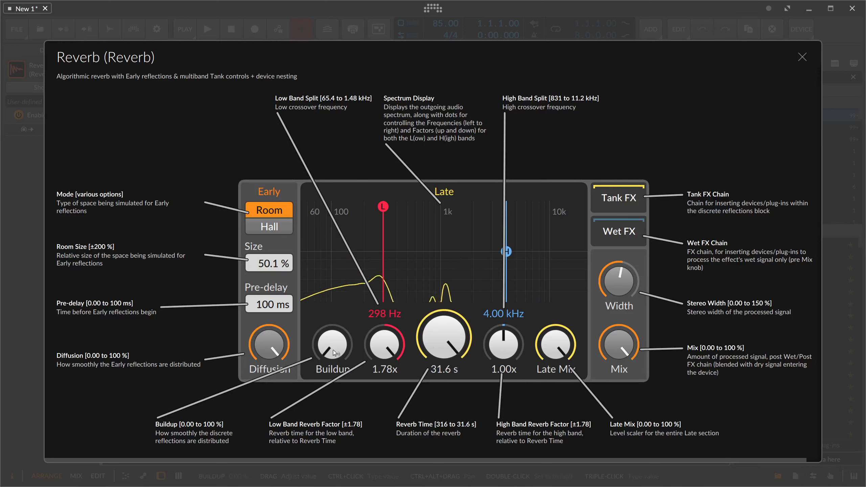
pyautogui.moveTo(335, 352); pyautogui.dragTo(335, 334)
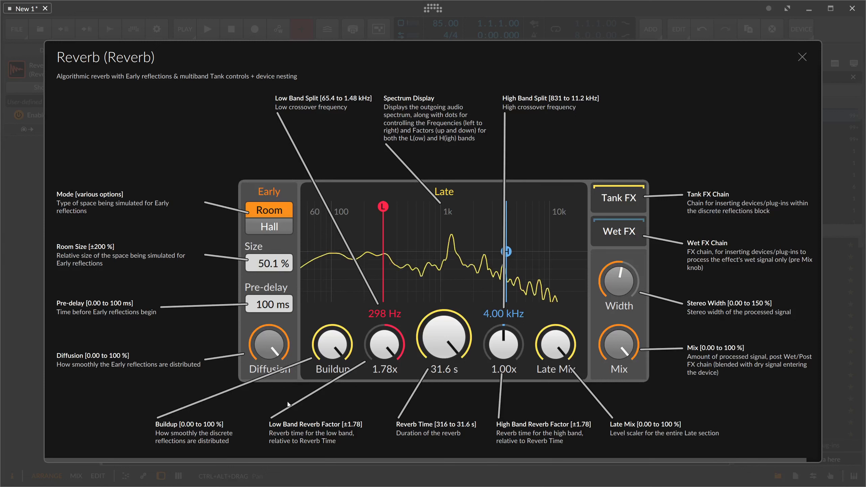
pyautogui.moveTo(336, 350)
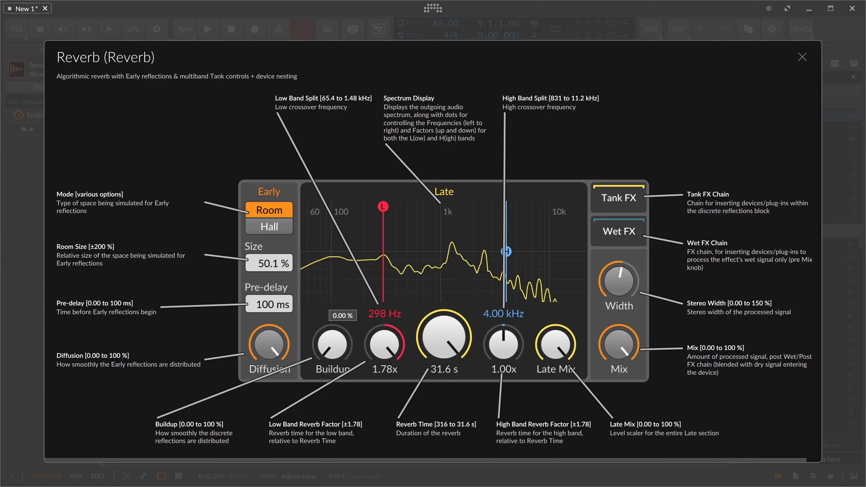
# Return the Buildup and Diffusion to 0.00 % and switch the Early mode to Hall with Size 200 %.
pyautogui.doubleClick(326, 346)
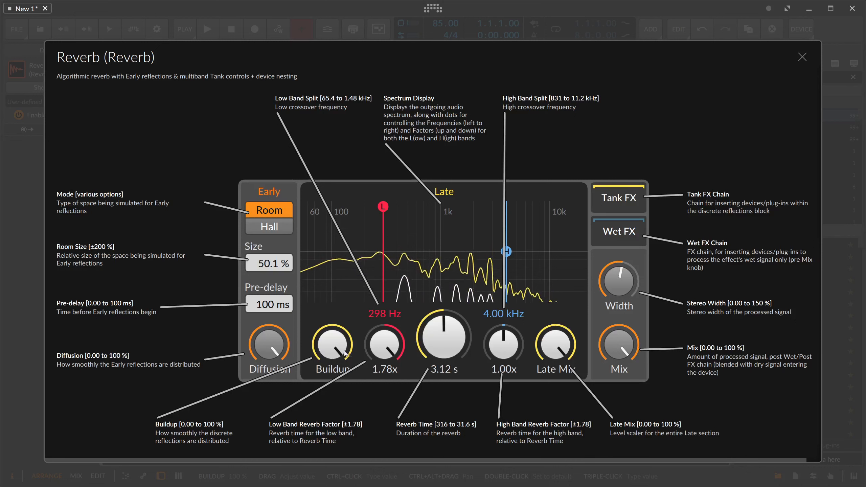
pyautogui.moveTo(337, 340); pyautogui.dragTo(337, 382)
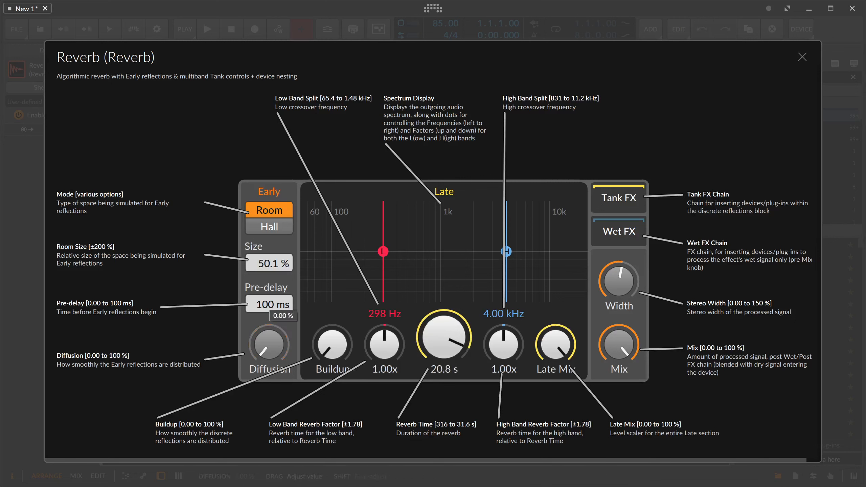
pyautogui.click(273, 227)
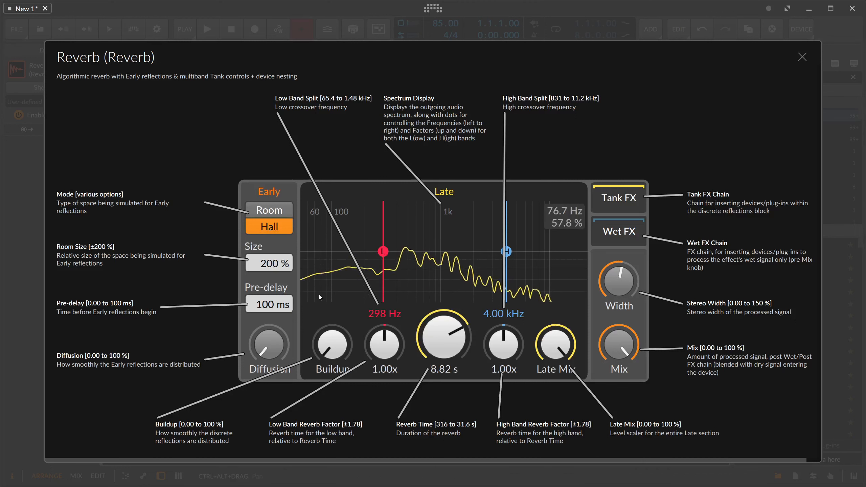
# Try a slight Buildup with a 25.0 s Reverb Time, then return the Buildup to 0.00 % and shorten the Reverb Time to 2.96 s.
pyautogui.moveTo(333, 344); pyautogui.dragTo(333, 328)
pyautogui.moveTo(443, 338); pyautogui.dragTo(443, 323)
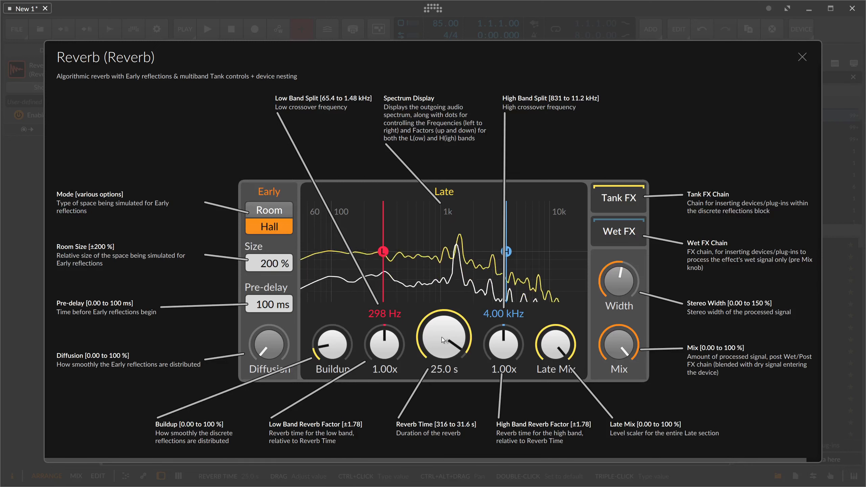
pyautogui.moveTo(332, 343); pyautogui.dragTo(332, 356)
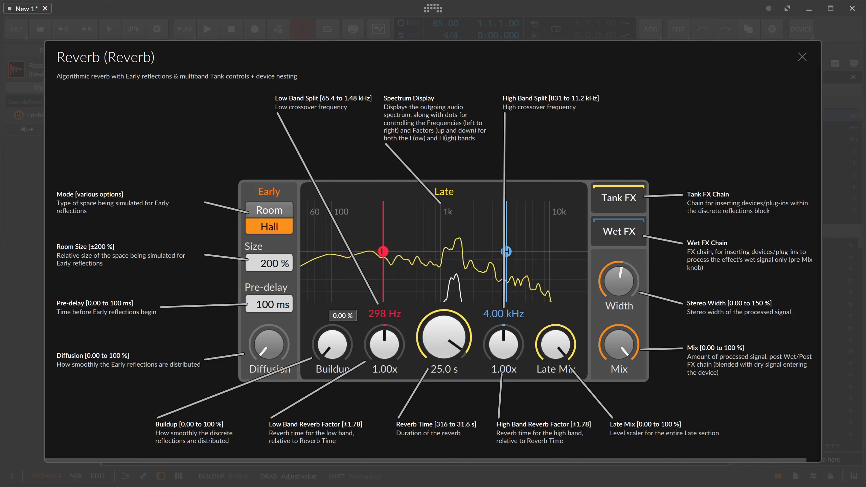
pyautogui.moveTo(443, 337)
pyautogui.mouseDown()
pyautogui.moveTo(443, 361)
pyautogui.moveTo(443, 322)
pyautogui.mouseUp()
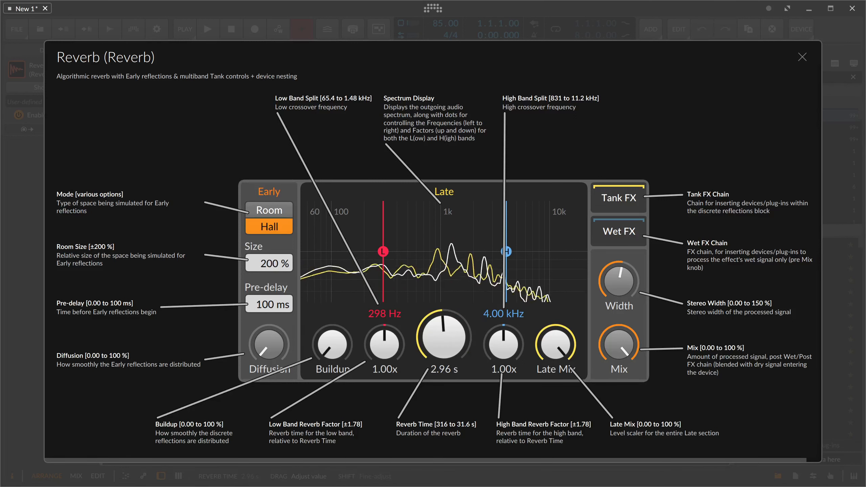
# Try the Late Mix at 48.3 % with a 19.2 s Reverb Time, then at 28.9 % with 2.02 s.
pyautogui.moveTo(555, 344); pyautogui.dragTo(555, 362)
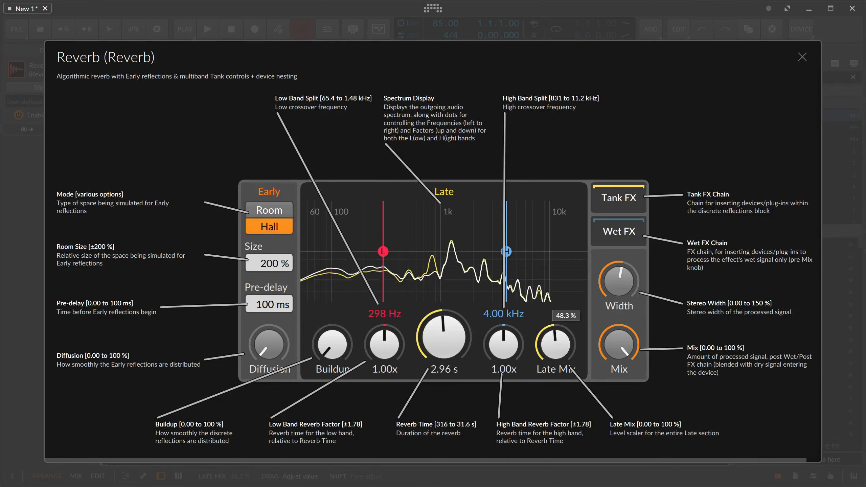
pyautogui.moveTo(444, 338); pyautogui.dragTo(444, 316)
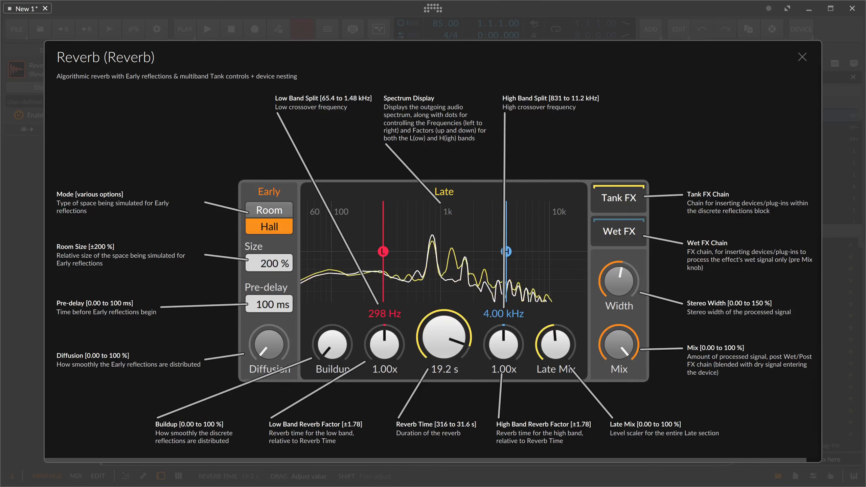
pyautogui.moveTo(555, 344); pyautogui.dragTo(555, 351)
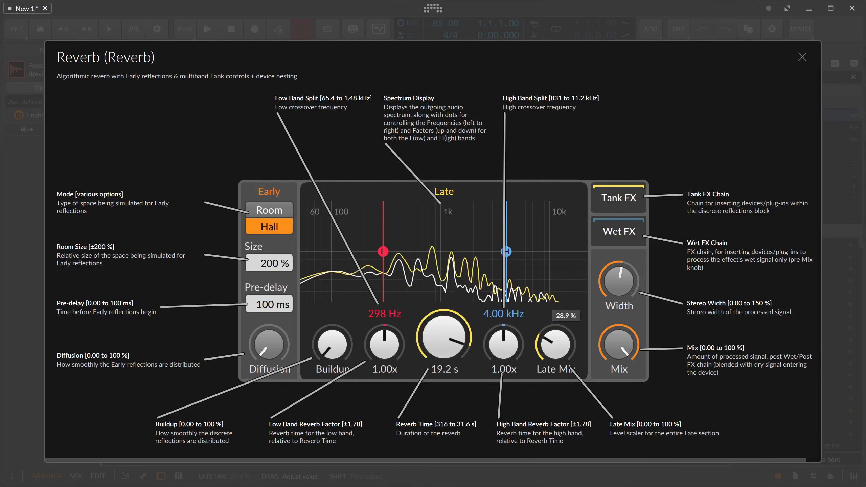
pyautogui.moveTo(444, 338); pyautogui.dragTo(444, 358)
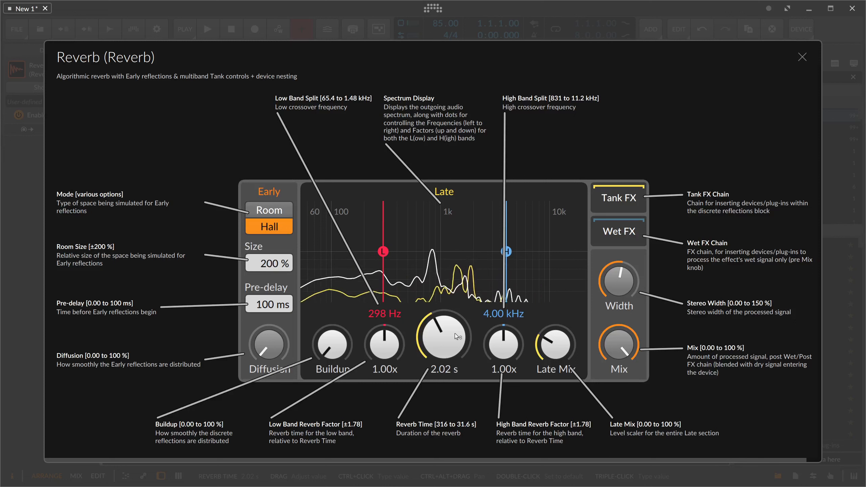
# Raise the Buildup and the early Diffusion to maximum and set the Reverb Time to 25.0 s.
pyautogui.moveTo(334, 343); pyautogui.dragTo(334, 341)
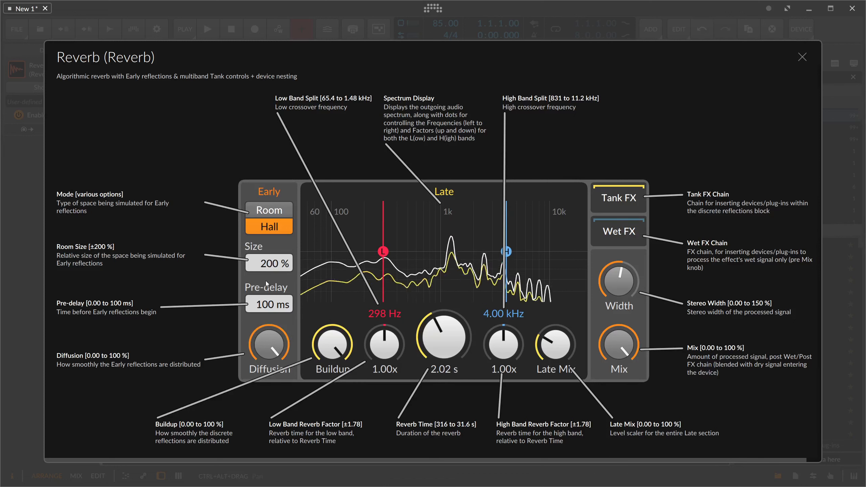
pyautogui.moveTo(424, 317); pyautogui.dragTo(423, 283)
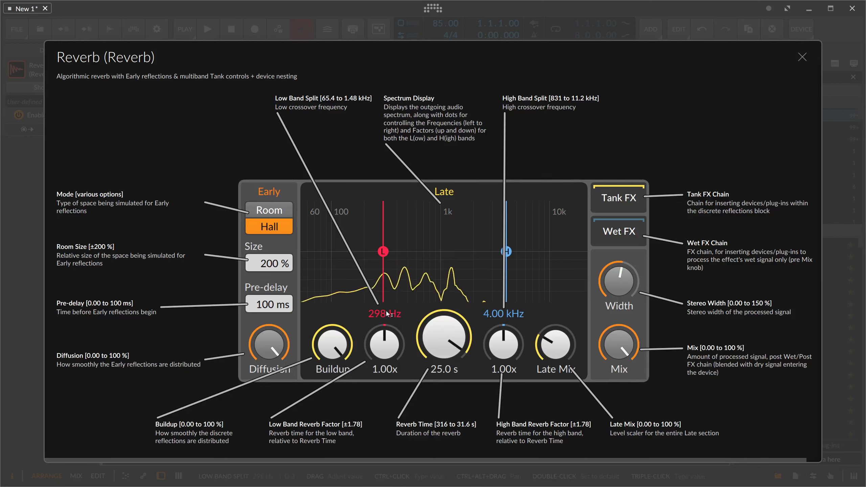
# Set the low band split to 99.7 Hz with factor 1.38x and the high band split to 991 Hz with factor 0.71x.
pyautogui.moveTo(383, 316); pyautogui.dragTo(382, 334)
pyautogui.moveTo(499, 315)
pyautogui.mouseDown()
pyautogui.moveTo(499, 336)
pyautogui.moveTo(499, 299)
pyautogui.moveTo(499, 323)
pyautogui.mouseUp()
pyautogui.moveTo(396, 315)
pyautogui.mouseDown()
pyautogui.moveTo(395, 299)
pyautogui.moveTo(390, 322)
pyautogui.mouseUp()
pyautogui.moveTo(490, 316); pyautogui.dragTo(483, 317)
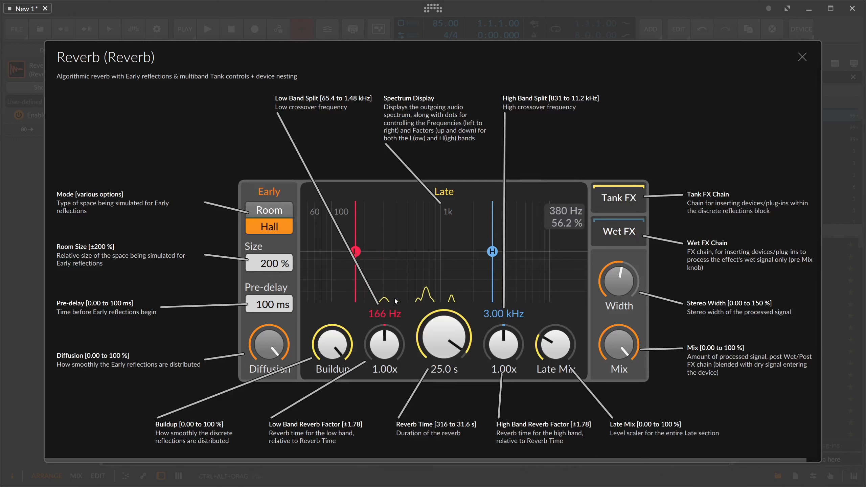
pyautogui.moveTo(503, 344)
pyautogui.mouseDown()
pyautogui.moveTo(503, 371)
pyautogui.moveTo(484, 333)
pyautogui.mouseUp()
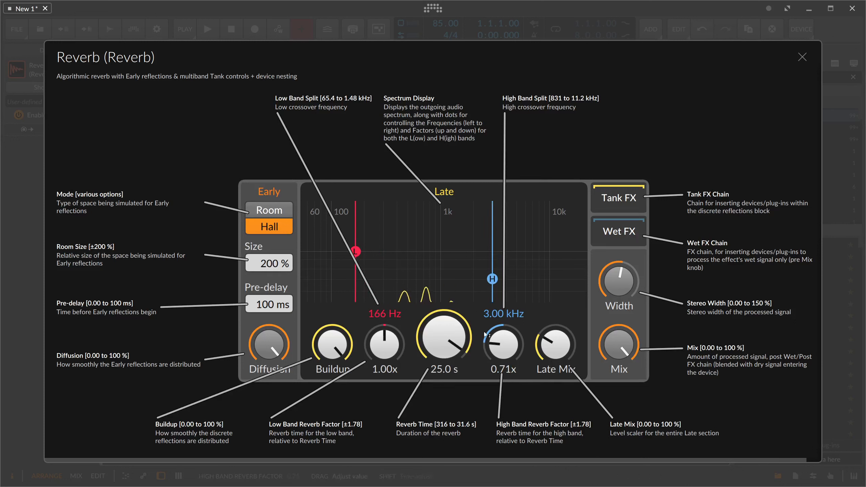
pyautogui.moveTo(376, 314); pyautogui.dragTo(376, 319)
pyautogui.moveTo(484, 315); pyautogui.dragTo(483, 324)
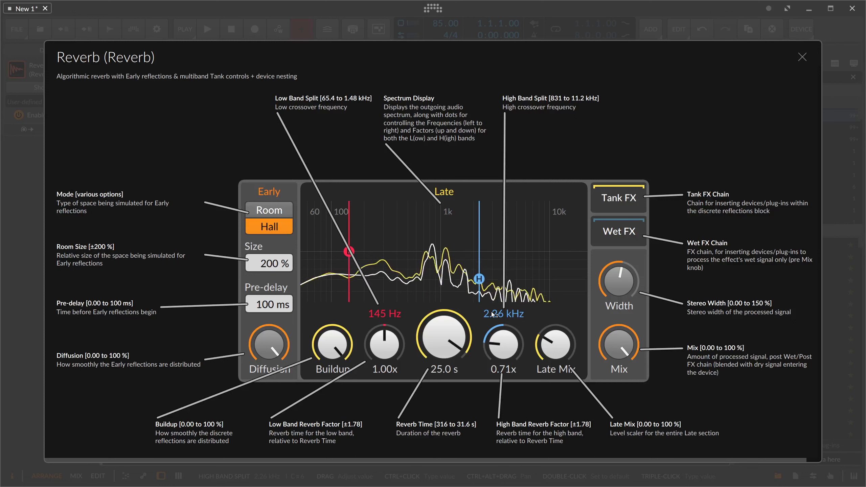
pyautogui.moveTo(491, 313); pyautogui.dragTo(491, 336)
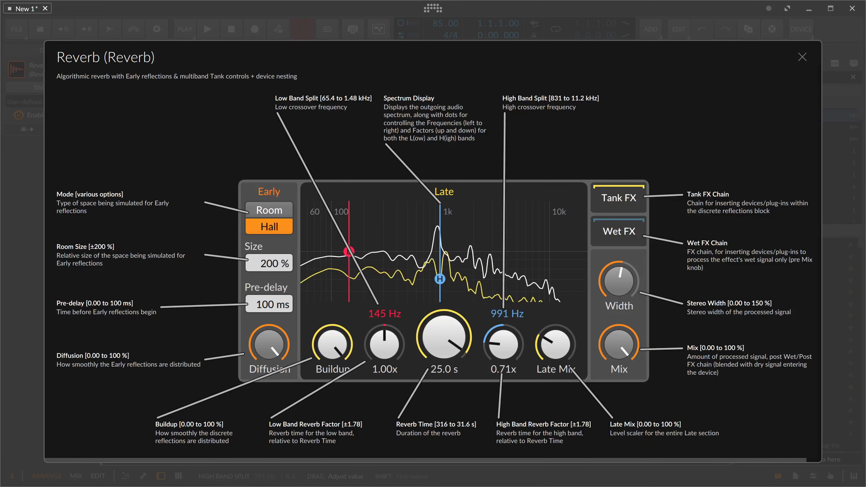
pyautogui.moveTo(395, 314); pyautogui.dragTo(388, 337)
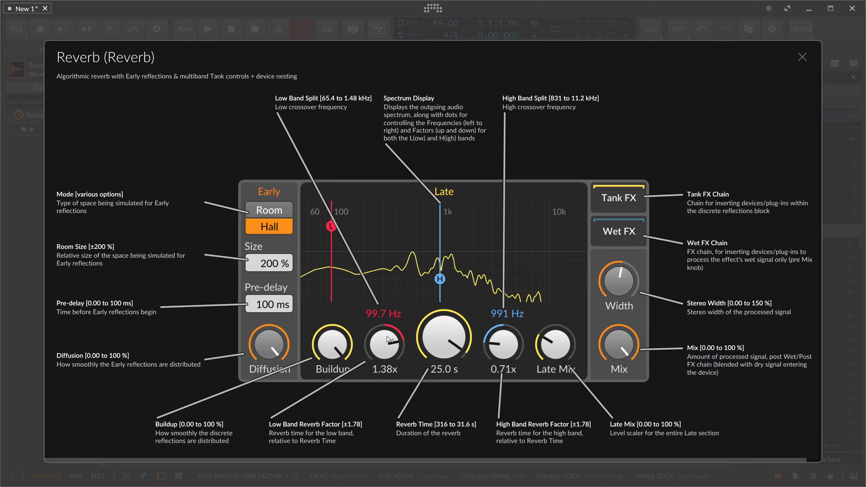
# Lower the Reverb's Mix to 42.0 %, then close the device help view and hide the browser.
pyautogui.moveTo(601, 346); pyautogui.dragTo(600, 362)
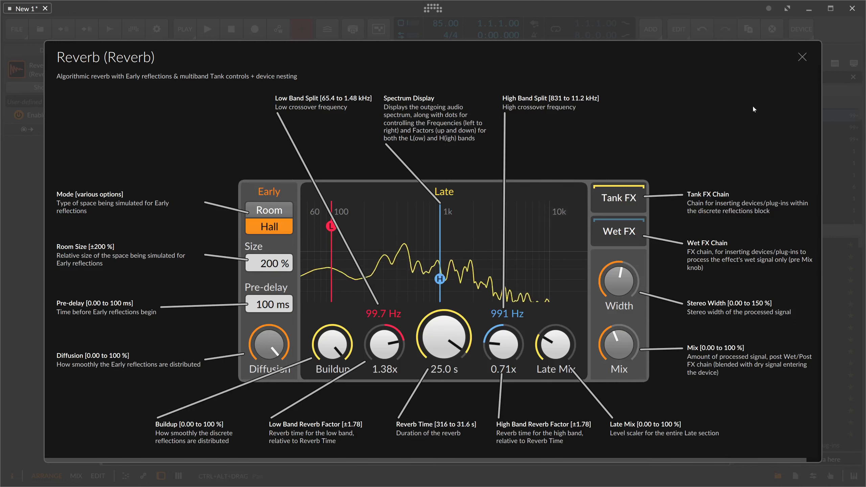
pyautogui.click(802, 57)
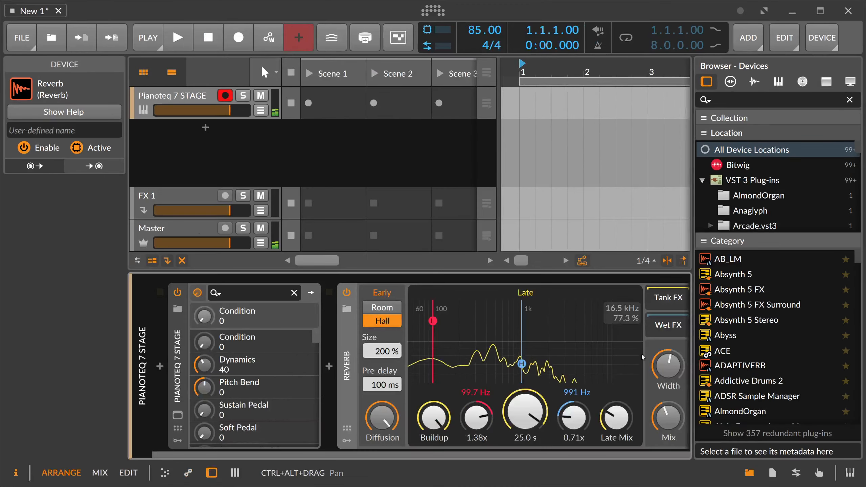
pyautogui.click(748, 473)
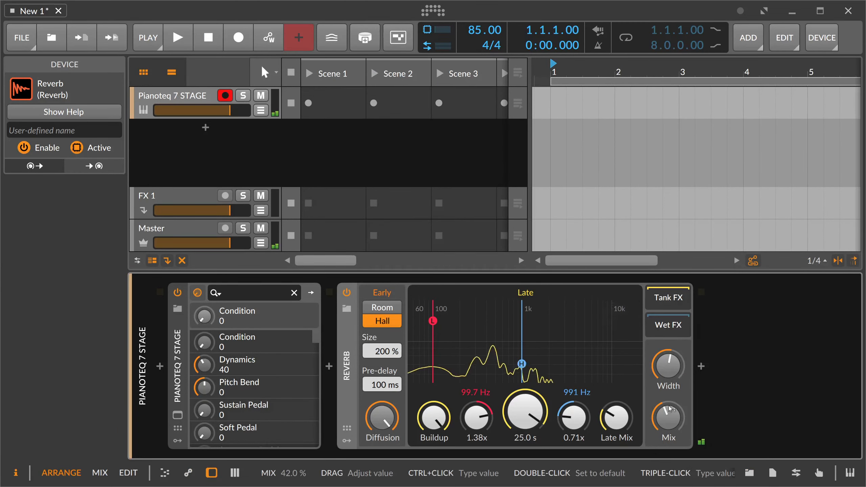
# Open the Reverb's Tank FX chain and insert a Pitch Shifter device into it.
pyautogui.click(683, 328)
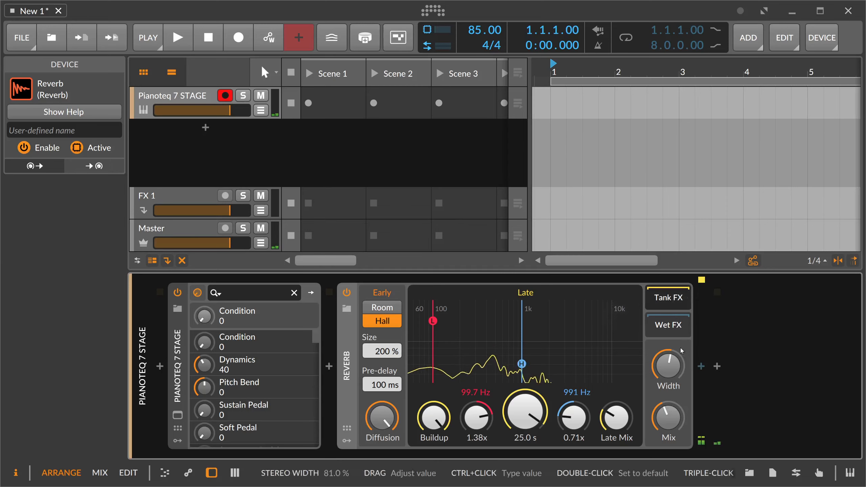
pyautogui.click(701, 365)
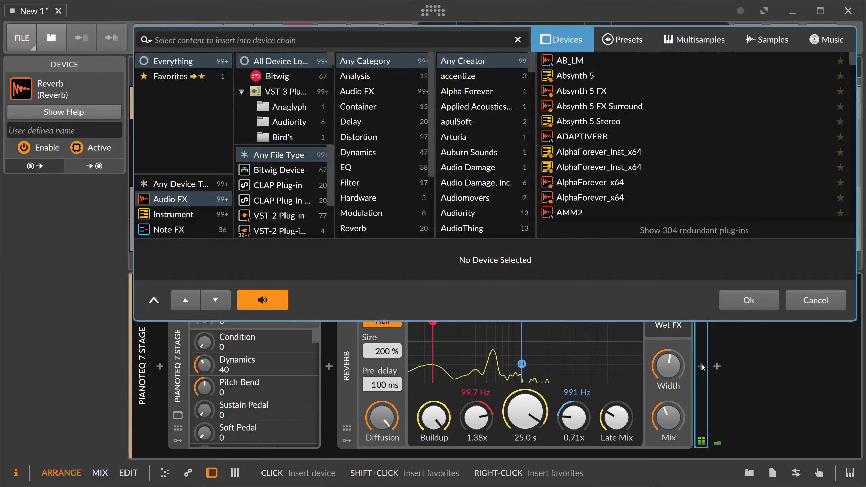
pyautogui.write('pitch')
pyautogui.press('Down')
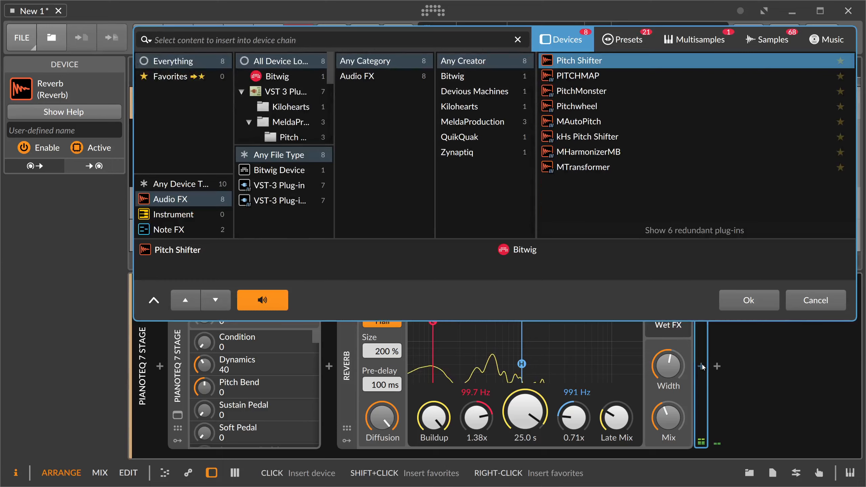
pyautogui.press('Return')
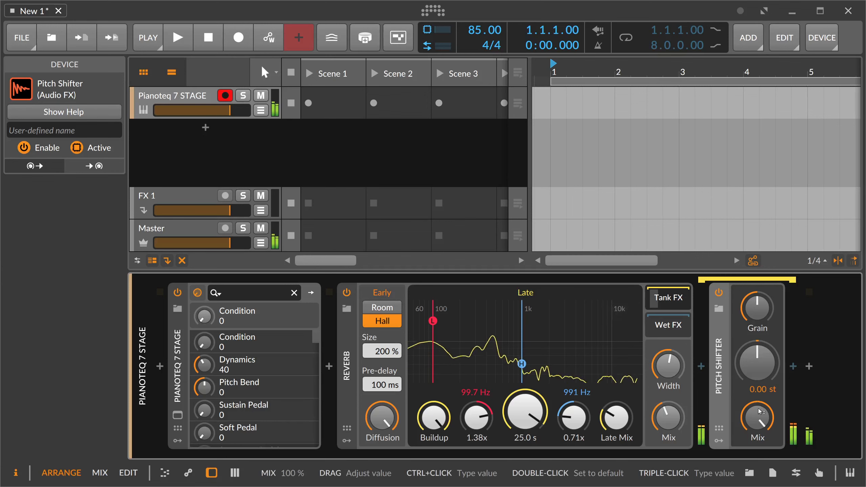
# Turn the Pitch Shifter's Mix to minimum, and raise the Late Mix to maximum with a Reverb Time of 6.53 s.
pyautogui.moveTo(756, 418); pyautogui.dragTo(757, 450)
pyautogui.moveTo(525, 411); pyautogui.dragTo(525, 430)
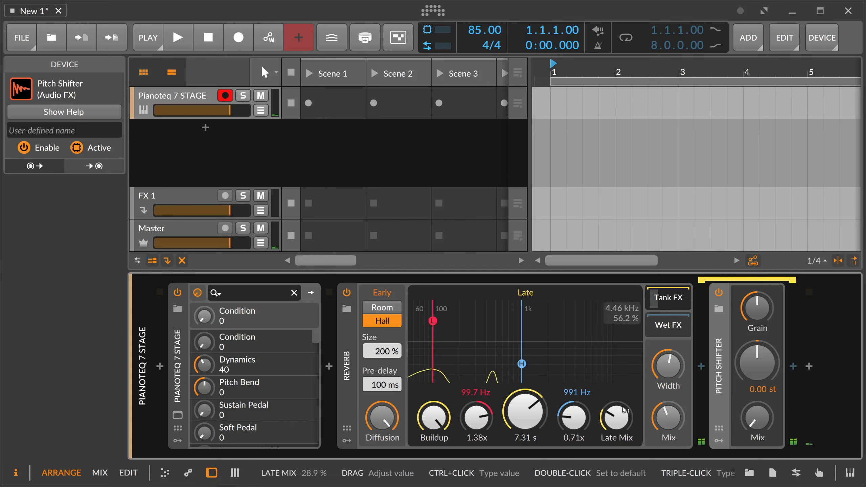
pyautogui.moveTo(615, 416); pyautogui.dragTo(616, 350)
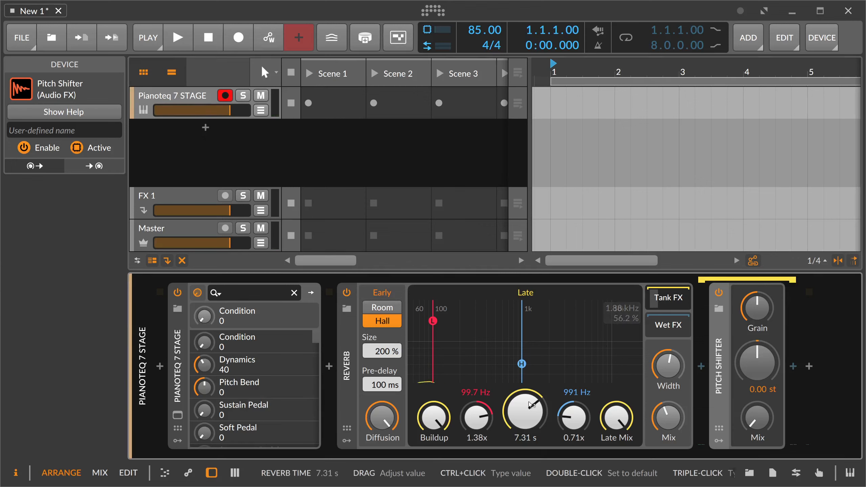
pyautogui.moveTo(536, 411); pyautogui.dragTo(536, 411)
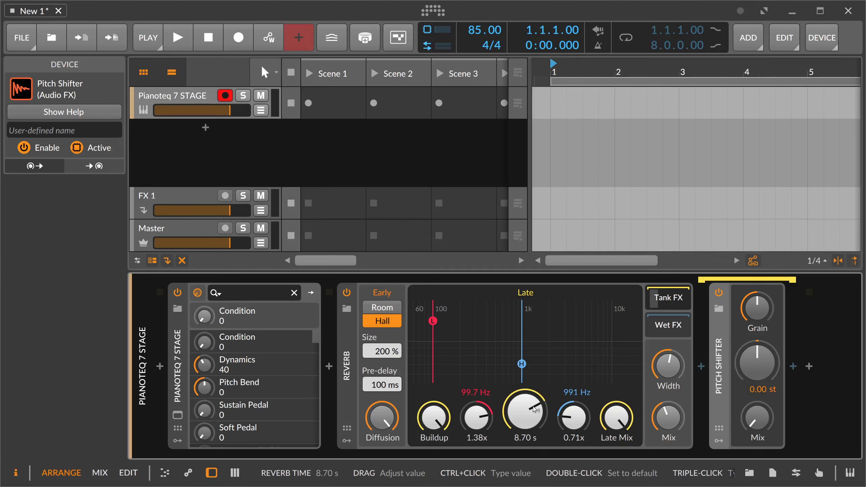
pyautogui.moveTo(536, 409); pyautogui.dragTo(535, 409)
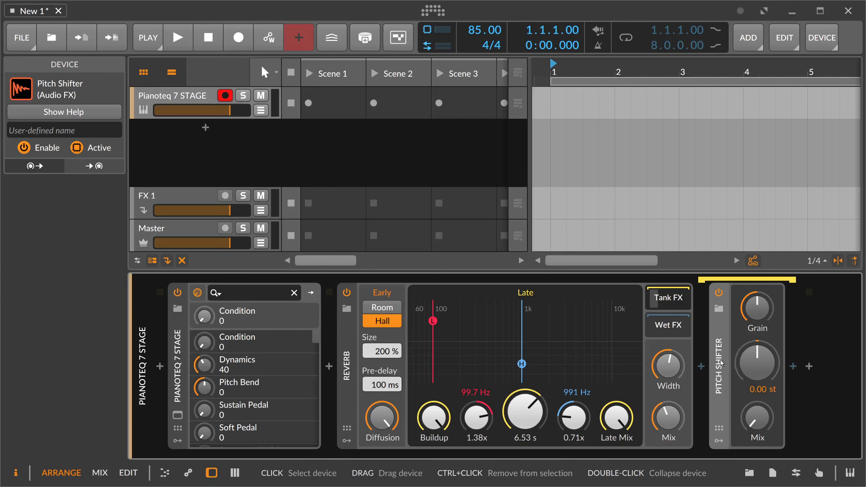
# Set the Pitch Shifter to 5.00 st with its Mix at maximum, and raise the Reverb's Mix to 51.3 %.
pyautogui.keyDown('ctrl'); pyautogui.click(758, 370); pyautogui.keyUp('ctrl')
pyautogui.write('1')
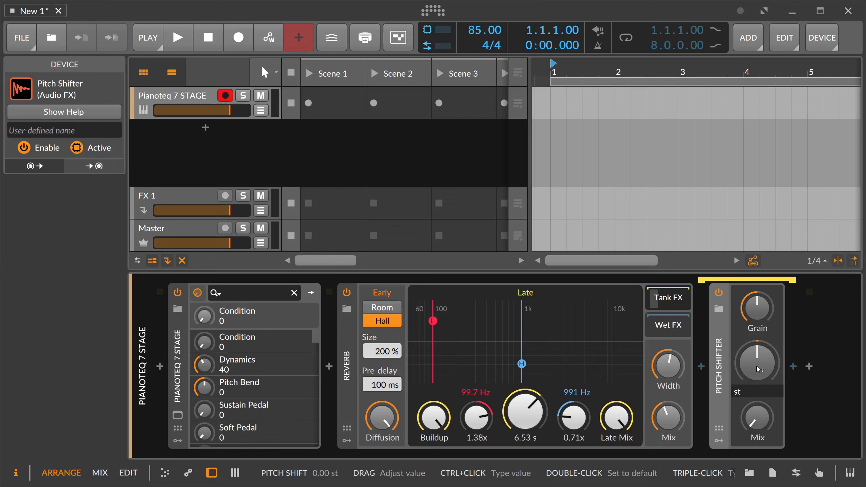
pyautogui.press('Return')
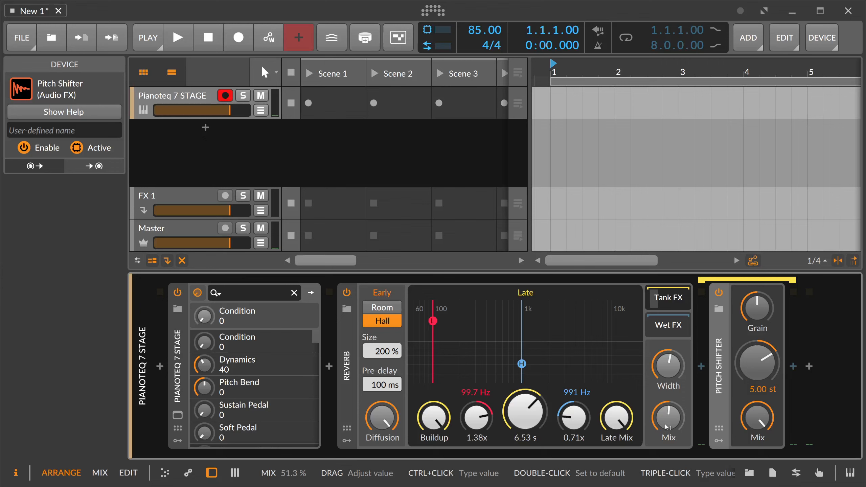
# Set the Pitch Shifter to 12.00 st with minimum Grain, trying Reverb Times of 4.47 s and 13.9 s before settling on 1.12 s.
pyautogui.moveTo(531, 414); pyautogui.dragTo(532, 429)
pyautogui.moveTo(748, 362)
pyautogui.mouseDown()
pyautogui.moveTo(763, 345)
pyautogui.moveTo(763, 367)
pyautogui.mouseUp()
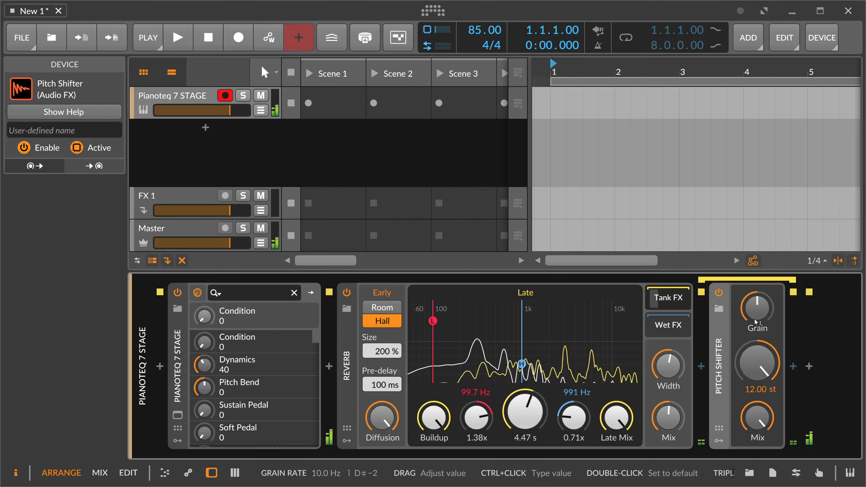
pyautogui.moveTo(757, 314); pyautogui.dragTo(757, 344)
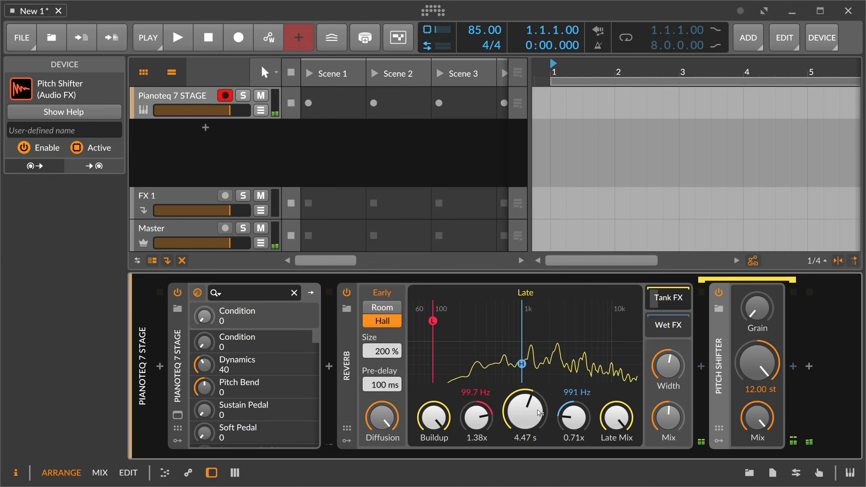
pyautogui.moveTo(525, 411); pyautogui.dragTo(525, 392)
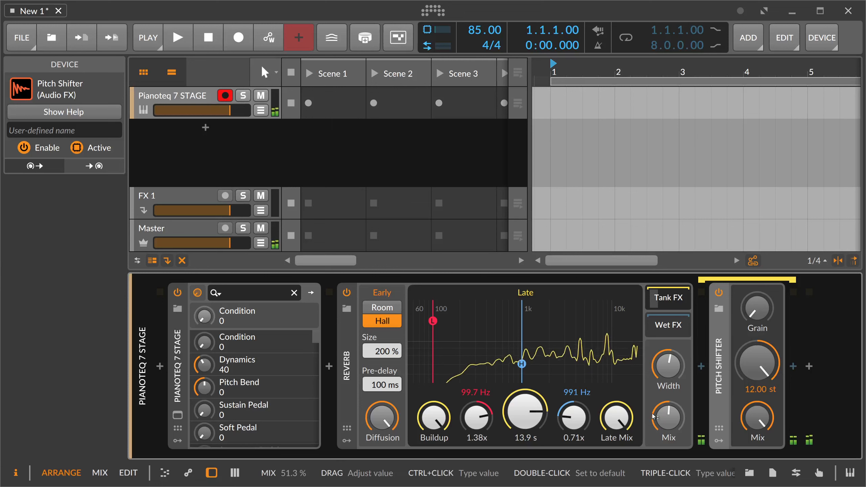
pyautogui.moveTo(525, 411); pyautogui.dragTo(524, 453)
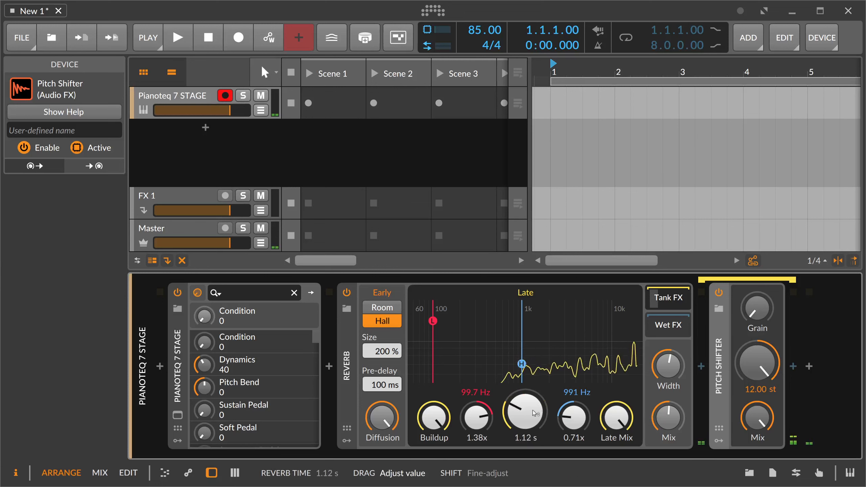
# Move the Pitch Shifter from the Tank FX chain to the Wet FX chain and open that chain.
pyautogui.moveTo(721, 337); pyautogui.dragTo(676, 333)
pyautogui.click(676, 329)
pyautogui.click(677, 329)
pyautogui.click(677, 329)
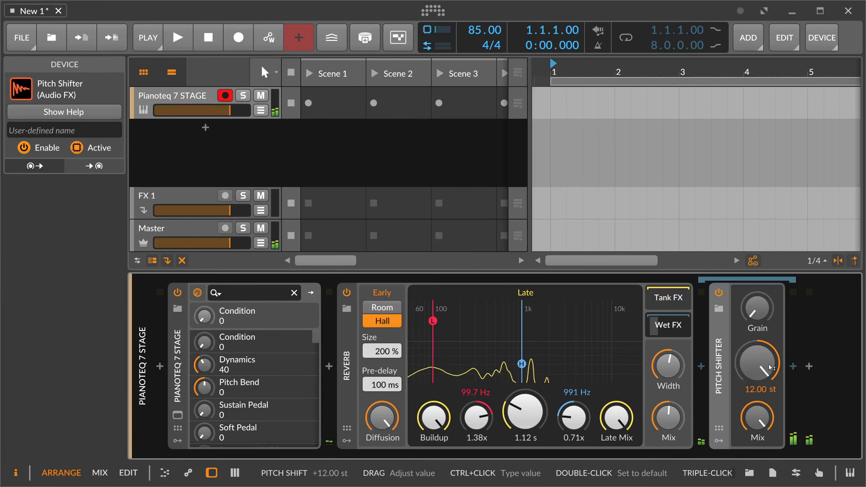
# Lower the Pitch Shifter's Mix with a Reverb Time of 10.8 s, and try a Grain of 100 Hz before resetting it to default.
pyautogui.moveTo(757, 417); pyautogui.dragTo(757, 469)
pyautogui.moveTo(532, 413)
pyautogui.mouseDown()
pyautogui.moveTo(531, 371)
pyautogui.moveTo(533, 411)
pyautogui.mouseUp()
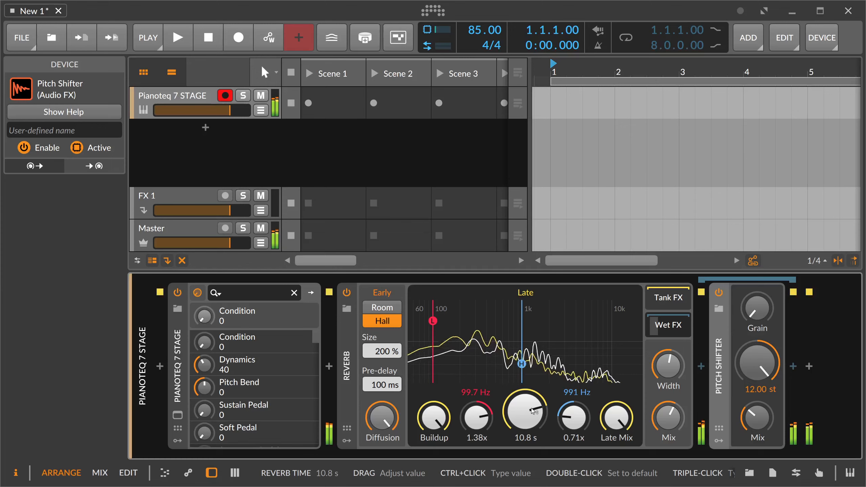
pyautogui.moveTo(756, 317)
pyautogui.mouseDown()
pyautogui.moveTo(755, 309)
pyautogui.moveTo(755, 317)
pyautogui.mouseUp()
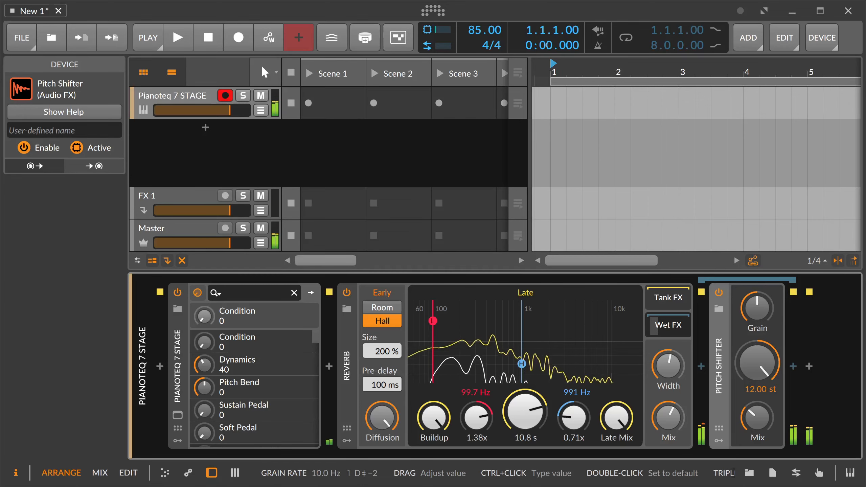
pyautogui.moveTo(755, 314)
pyautogui.mouseDown()
pyautogui.moveTo(757, 293)
pyautogui.moveTo(763, 317)
pyautogui.mouseUp()
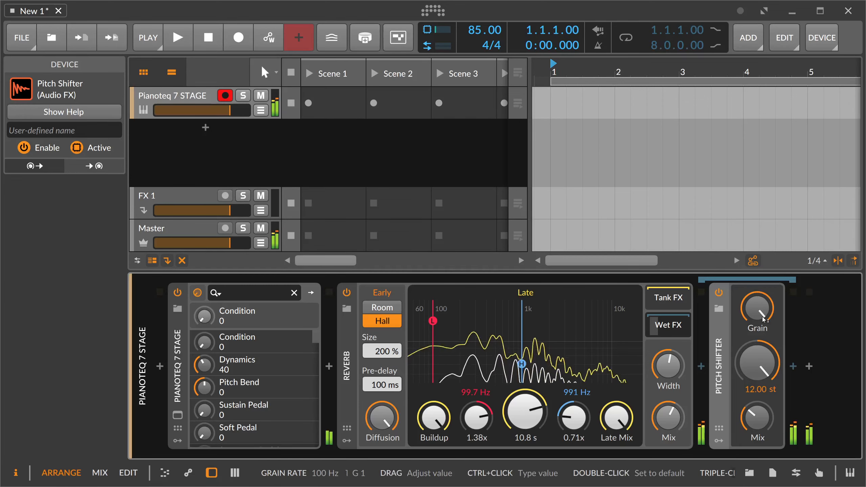
pyautogui.doubleClick(760, 318)
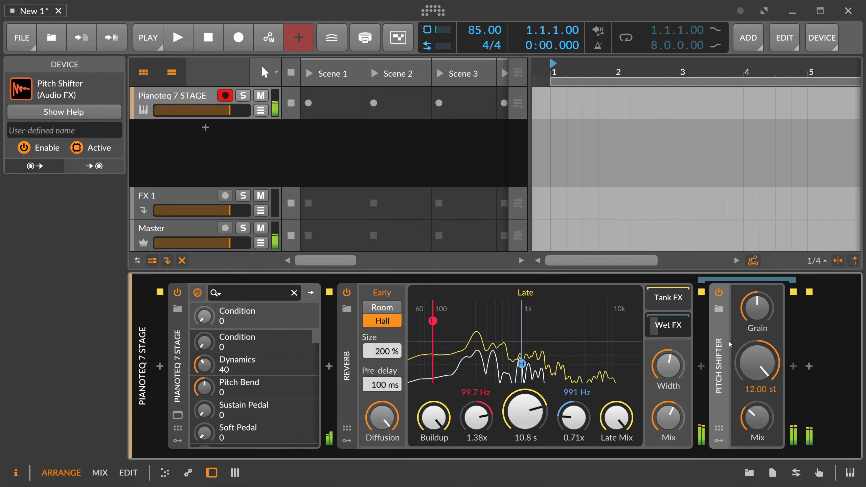
# Delete the Pitch Shifter from the Wet FX chain and insert a Rotary device into the Tank FX chain.
pyautogui.press('Delete')
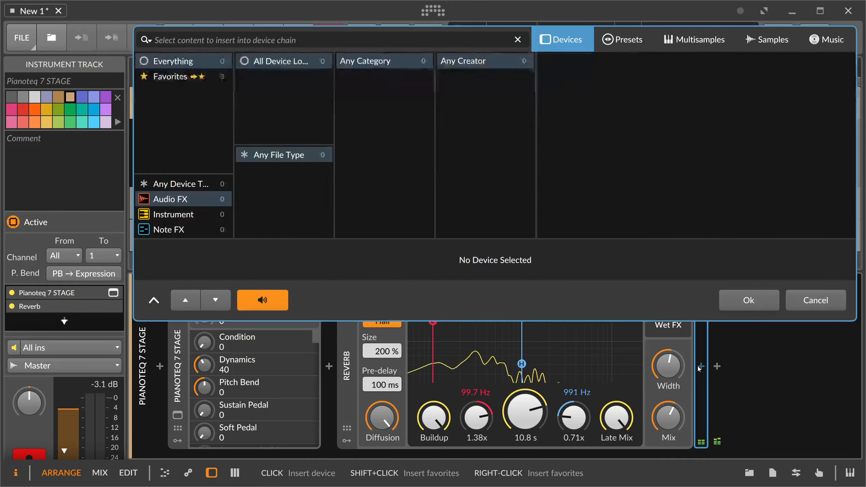
pyautogui.click(700, 366)
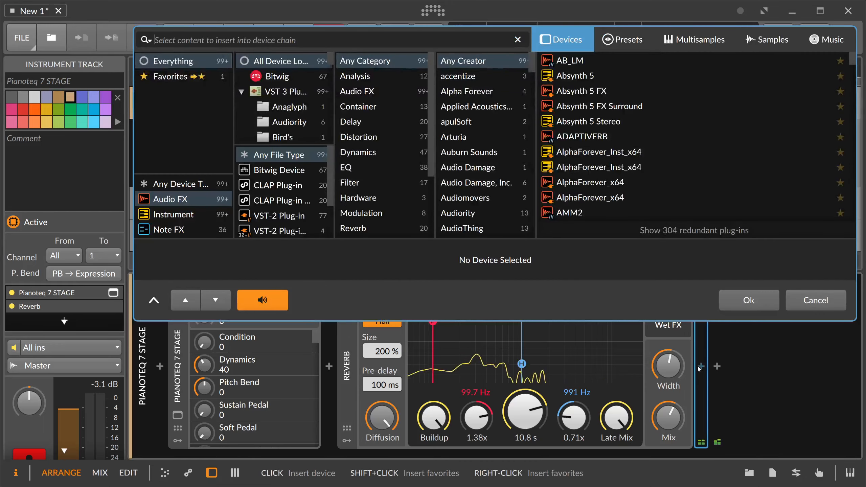
pyautogui.write('rotr')
pyautogui.press('BackSpace')
pyautogui.press('BackSpace')
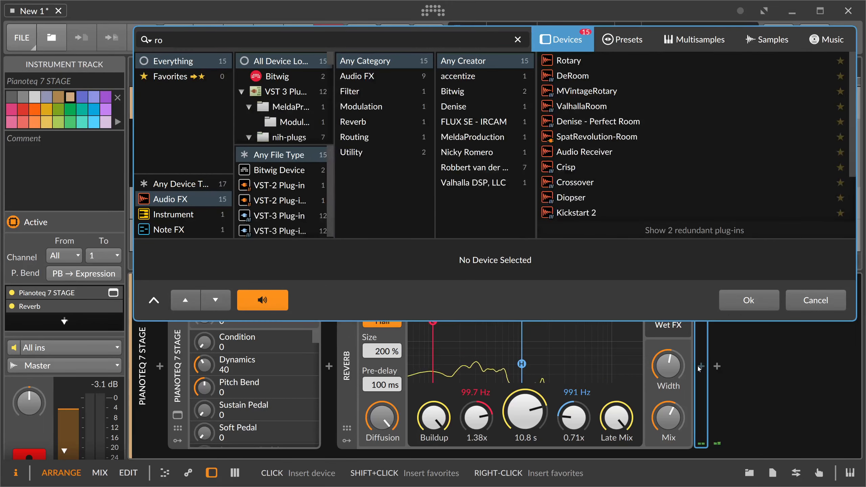
pyautogui.write('t')
pyautogui.press('Down')
pyautogui.press('Return')
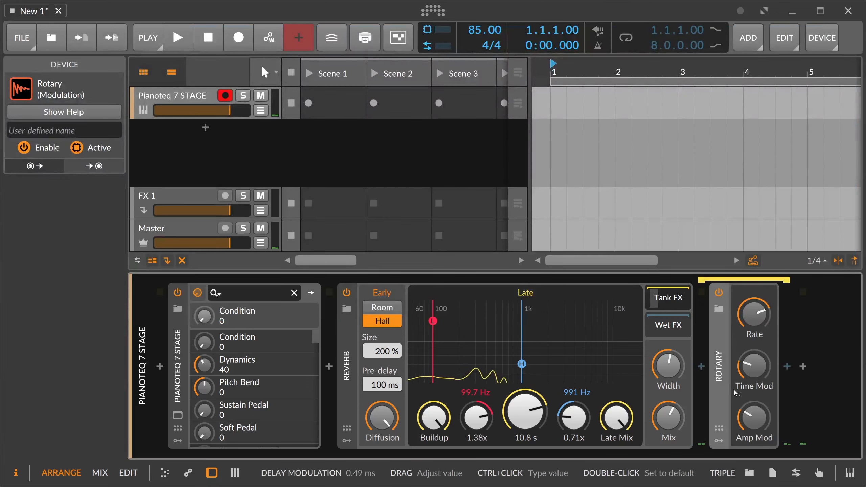
# Set the Rotary's Rate to 0.81 Hz with reduced Time Mod and Amp Mod, and raise the Reverb's Mix to 100 %.
pyautogui.moveTo(753, 417)
pyautogui.mouseDown()
pyautogui.moveTo(753, 430)
pyautogui.moveTo(753, 409)
pyautogui.mouseUp()
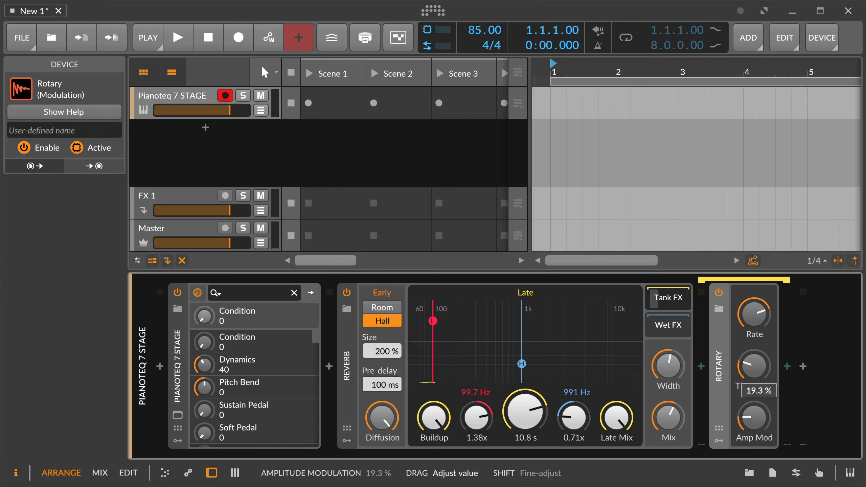
pyautogui.moveTo(753, 365); pyautogui.dragTo(753, 361)
pyautogui.moveTo(753, 313); pyautogui.dragTo(754, 326)
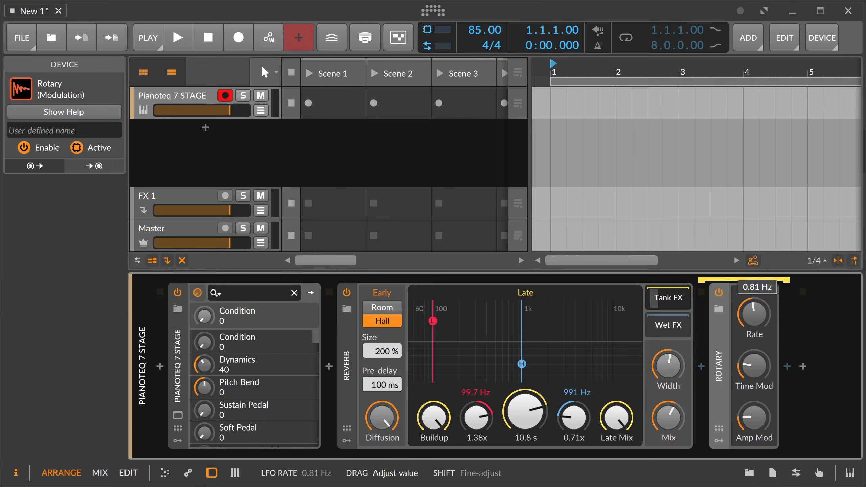
pyautogui.moveTo(754, 365); pyautogui.dragTo(753, 369)
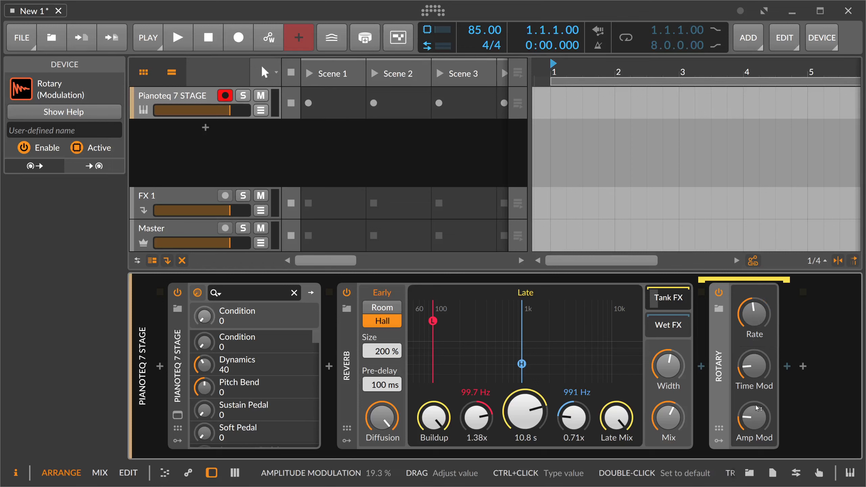
pyautogui.moveTo(753, 406); pyautogui.dragTo(753, 409)
pyautogui.moveTo(667, 418); pyautogui.dragTo(668, 399)
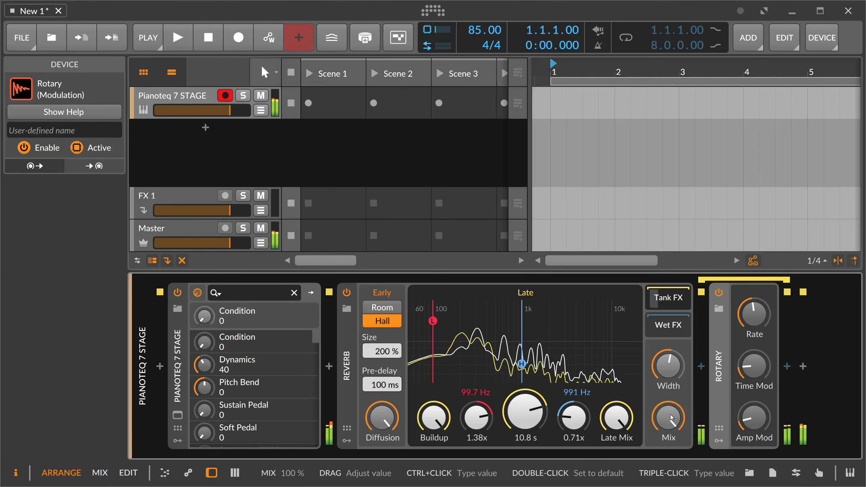
# Slow the Rotary's Rate with a Time Mod of 0.96 ms, and set the Reverb Time to 28.8 s and Late Mix to 70.2 %.
pyautogui.moveTo(759, 377); pyautogui.dragTo(755, 366)
pyautogui.moveTo(754, 315); pyautogui.dragTo(754, 322)
pyautogui.moveTo(754, 368); pyautogui.dragTo(754, 359)
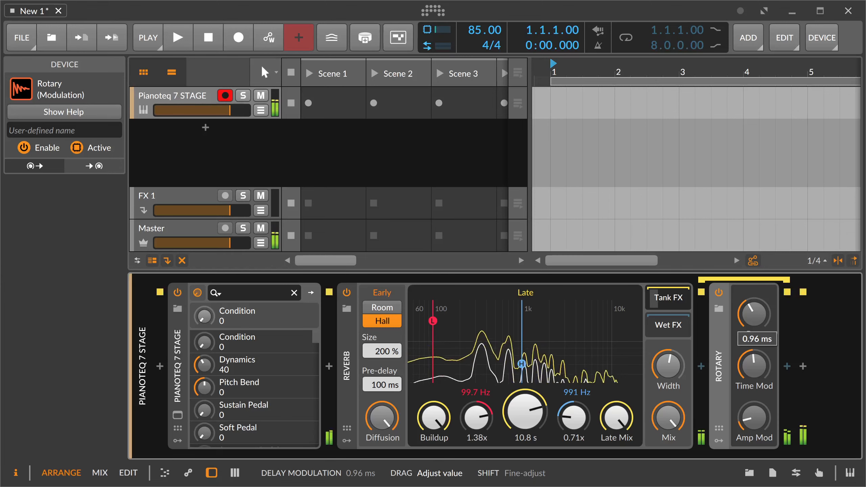
pyautogui.moveTo(525, 413); pyautogui.dragTo(525, 399)
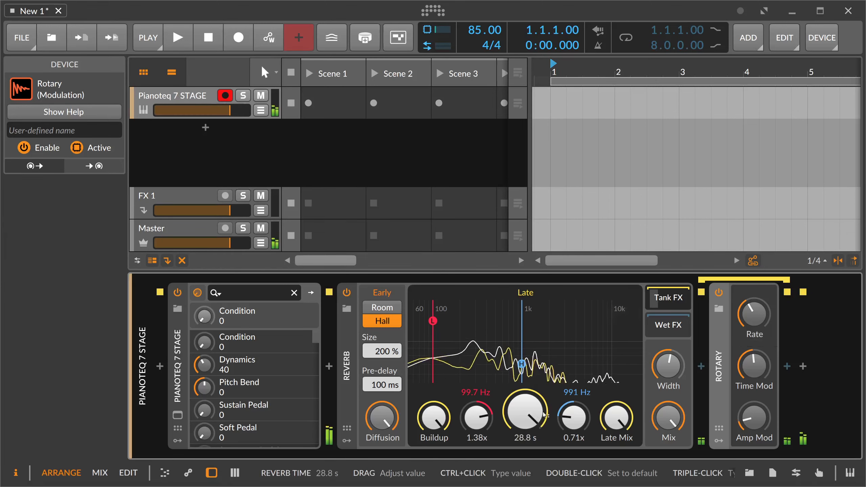
pyautogui.moveTo(606, 416); pyautogui.dragTo(612, 419)
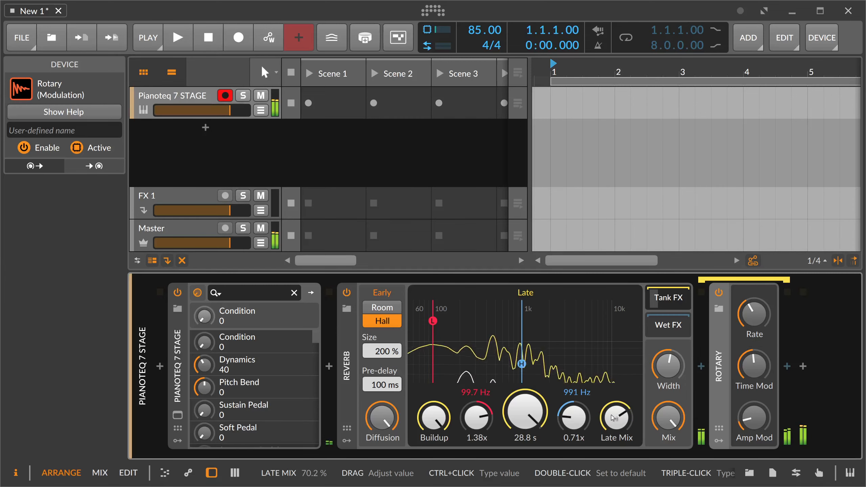
# Switch the Rotary off and back on to compare the sound, and raise its Amp Mod to 36.0 %.
pyautogui.click(718, 292)
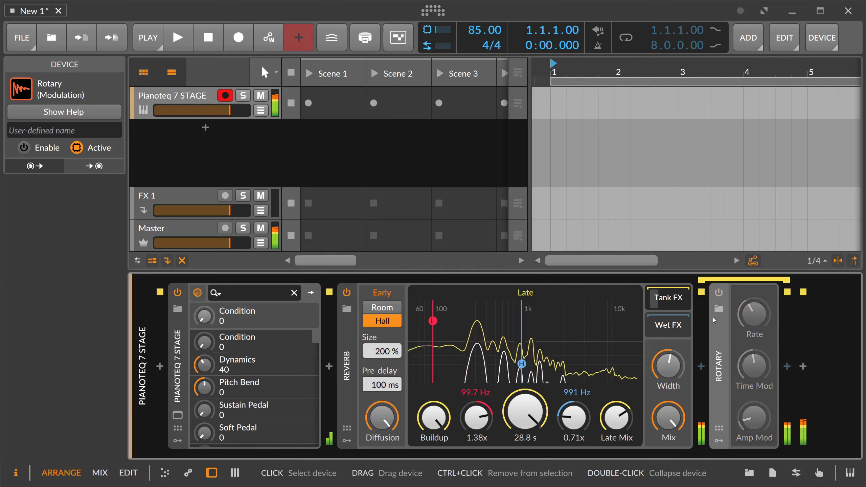
pyautogui.click(718, 293)
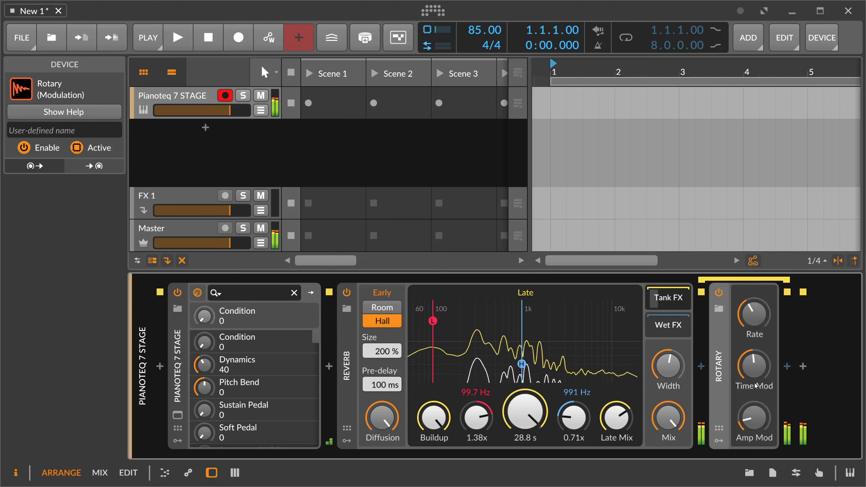
pyautogui.moveTo(754, 414); pyautogui.dragTo(753, 407)
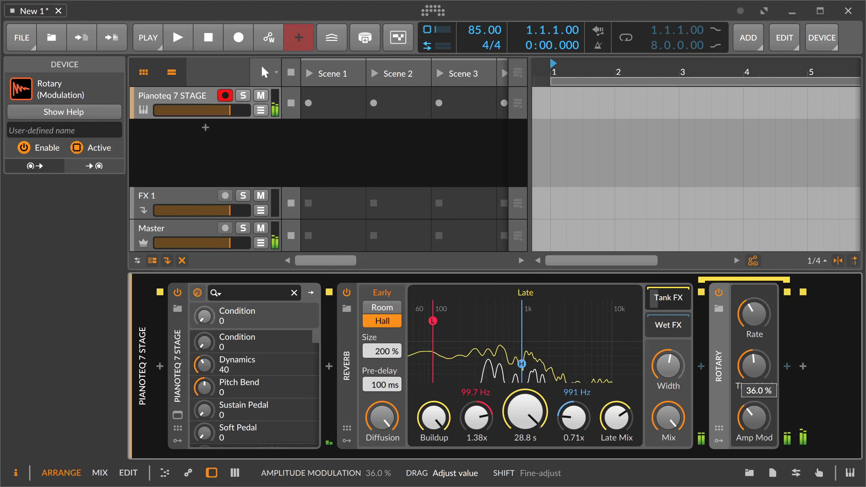
# Move the Rotary to the Wet FX chain and raise its Rate to 3.70 Hz, trying Time Mod values of 0.55 ms and 1.33 ms.
pyautogui.moveTo(715, 356); pyautogui.dragTo(672, 332)
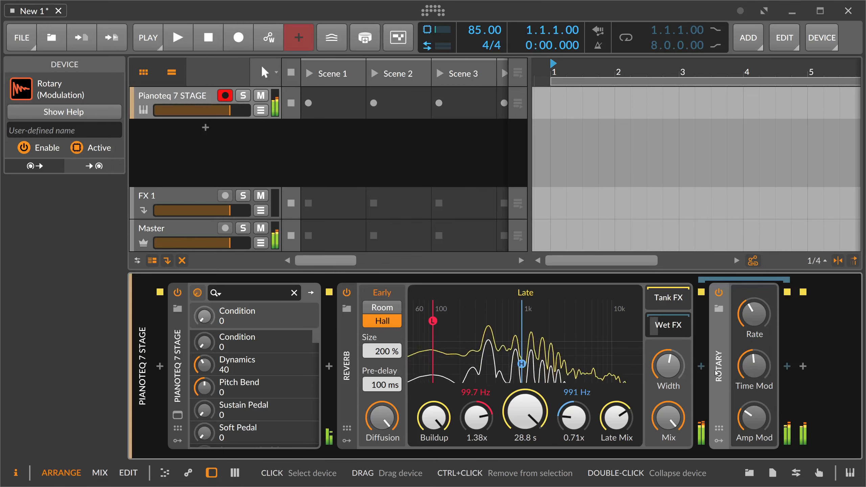
pyautogui.moveTo(753, 315); pyautogui.dragTo(753, 293)
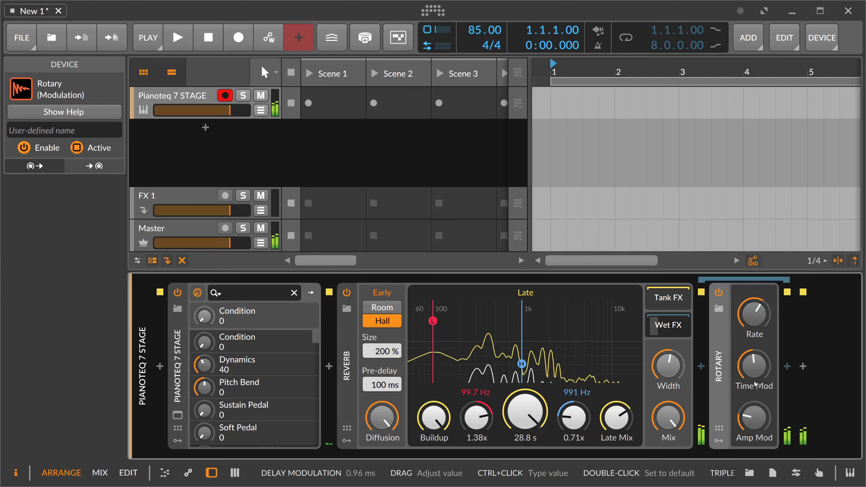
pyautogui.moveTo(753, 365); pyautogui.dragTo(754, 377)
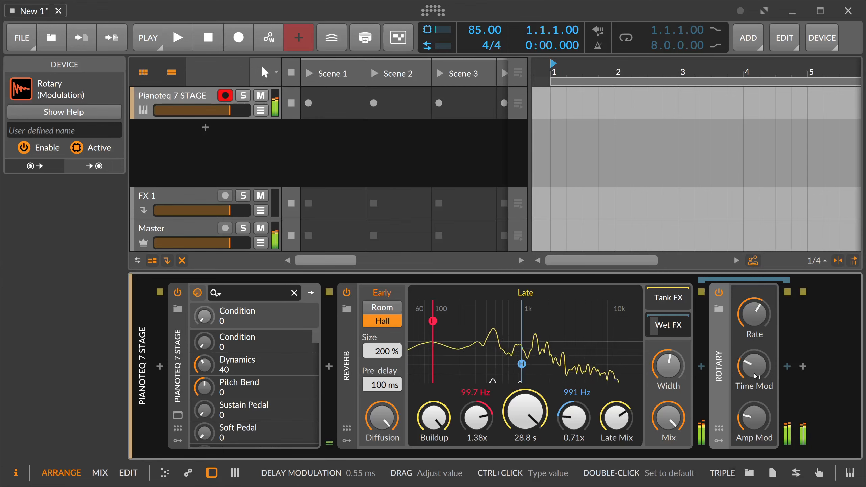
pyautogui.moveTo(759, 367)
pyautogui.mouseDown()
pyautogui.moveTo(760, 382)
pyautogui.moveTo(759, 344)
pyautogui.moveTo(759, 364)
pyautogui.mouseUp()
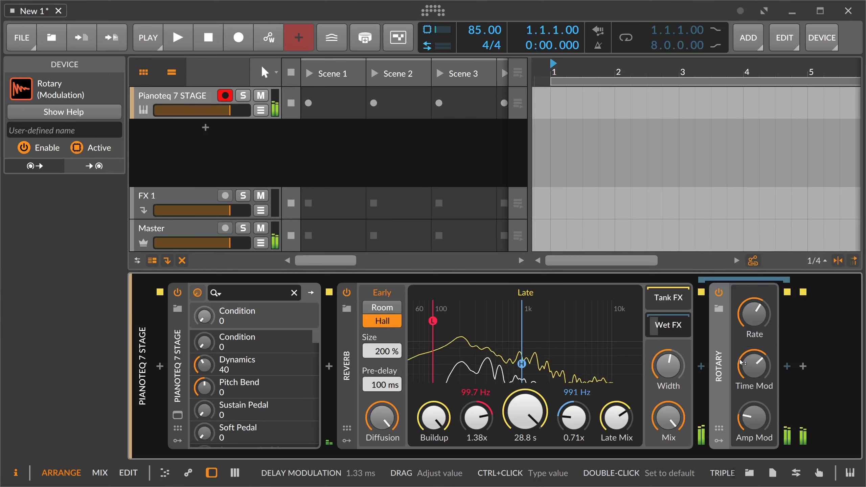
pyautogui.moveTo(753, 313)
pyautogui.mouseDown()
pyautogui.moveTo(754, 296)
pyautogui.moveTo(754, 307)
pyautogui.mouseUp()
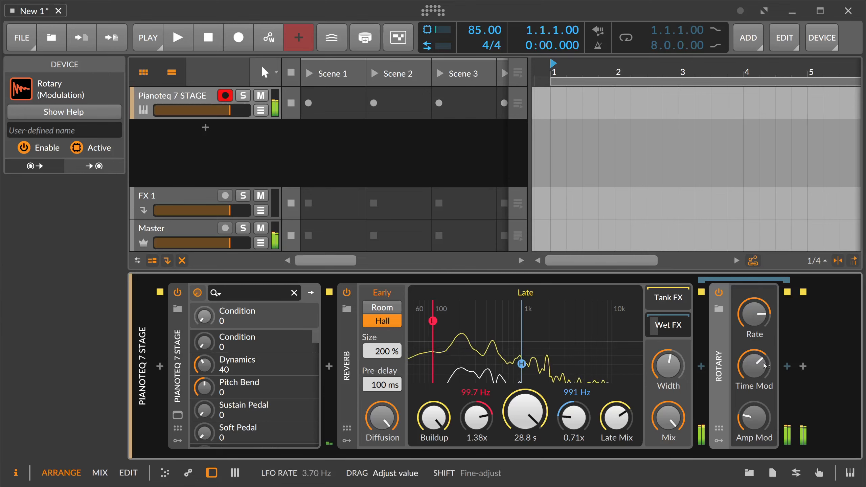
pyautogui.moveTo(753, 417); pyautogui.dragTo(754, 407)
pyautogui.moveTo(754, 365); pyautogui.dragTo(754, 374)
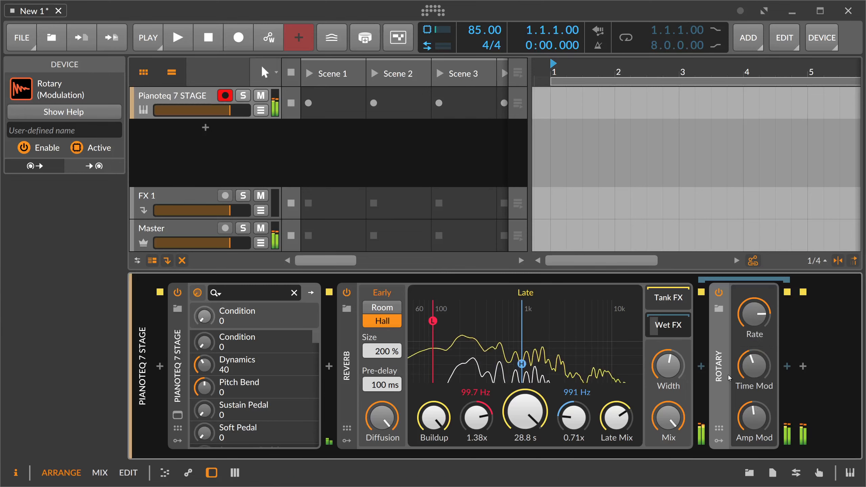
# Move the Rotary back to the Tank FX chain and lower its Amp Mod.
pyautogui.click(718, 371)
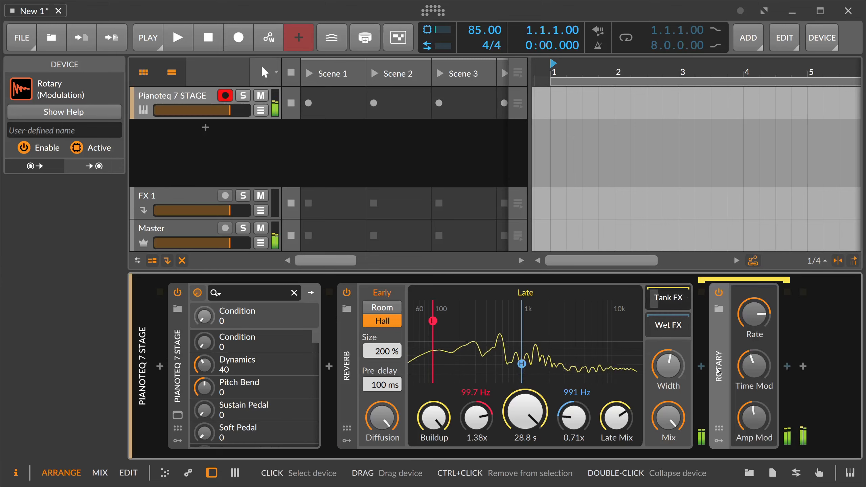
pyautogui.moveTo(754, 418); pyautogui.dragTo(754, 427)
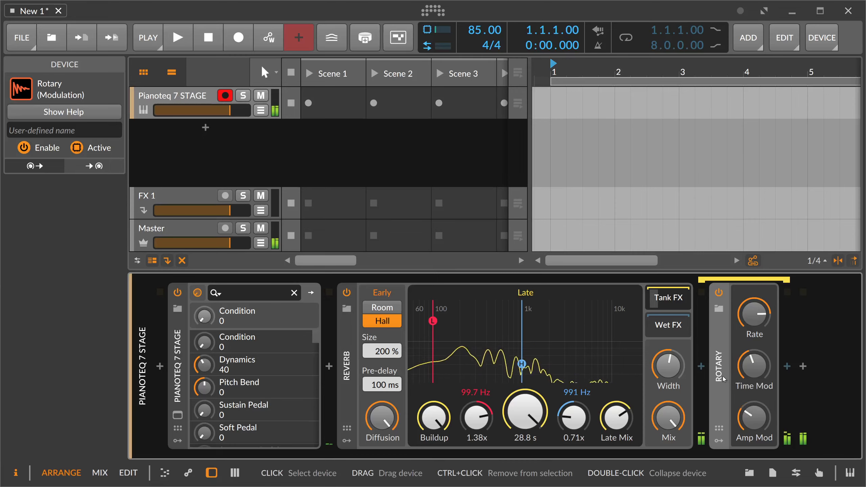
# Replace the Rotary in the Tank FX chain with a Chorus+ device.
pyautogui.press('Delete')
pyautogui.click(701, 366)
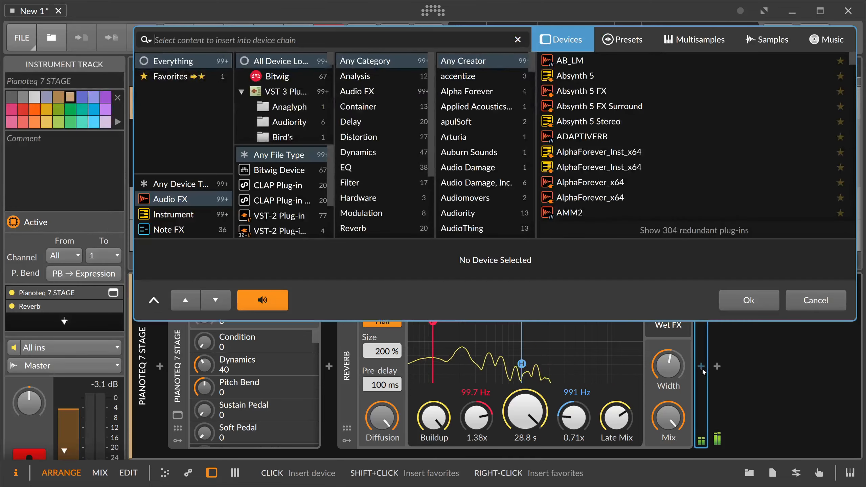
pyautogui.write('cgh')
pyautogui.press('BackSpace')
pyautogui.press('BackSpace')
pyautogui.write('h')
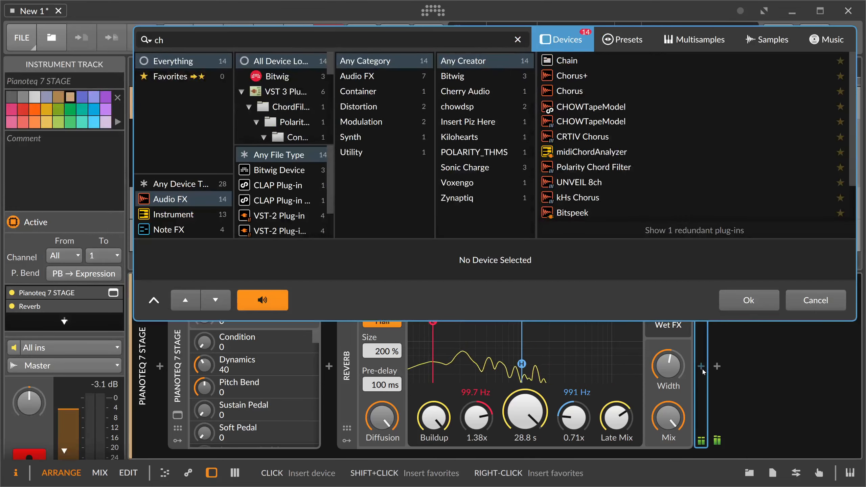
pyautogui.press('Down')
pyautogui.press('Down')
pyautogui.press('Return')
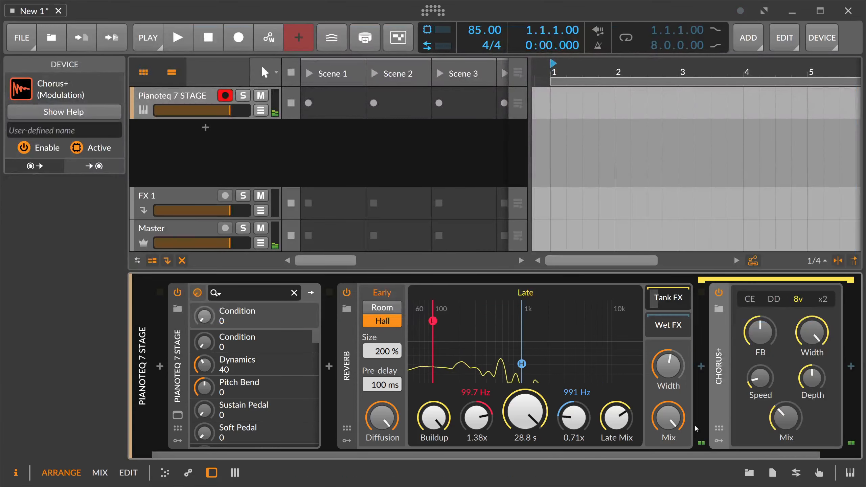
# Adjust the Chorus+ Mix and reduce its Depth, Width and FB.
pyautogui.moveTo(678, 455); pyautogui.dragTo(717, 455)
pyautogui.moveTo(754, 417); pyautogui.dragTo(754, 411)
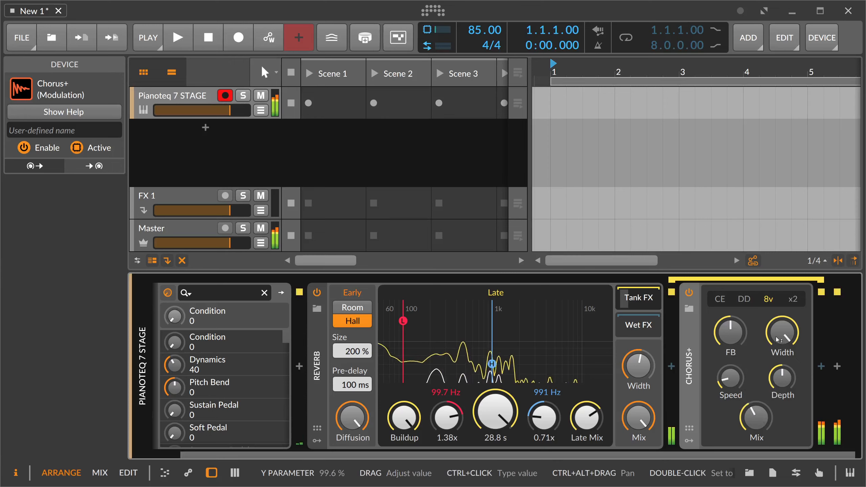
pyautogui.moveTo(779, 377); pyautogui.dragTo(756, 422)
pyautogui.moveTo(781, 332); pyautogui.dragTo(781, 347)
pyautogui.moveTo(730, 332); pyautogui.dragTo(730, 354)
# Try Reverb Times of 316 ms and 1.16 s before settling on 3.40 s, with the Chorus+ Mix slightly lower.
pyautogui.moveTo(494, 412); pyautogui.dragTo(494, 477)
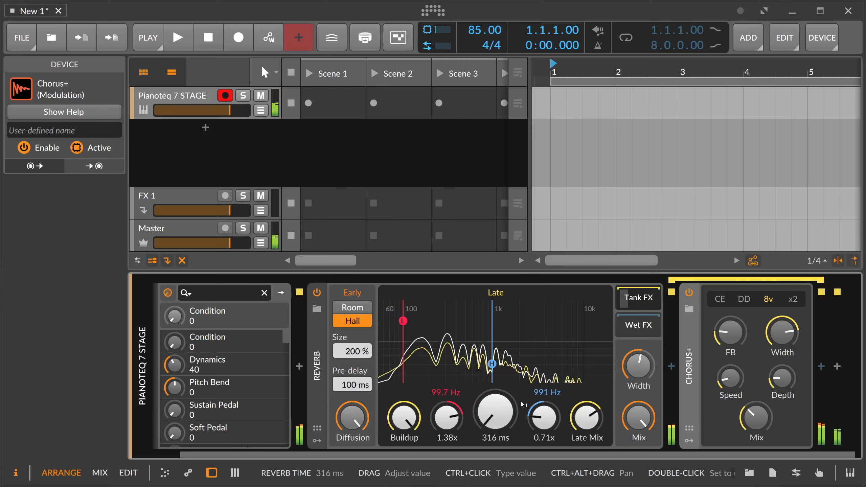
pyautogui.moveTo(522, 404); pyautogui.dragTo(521, 389)
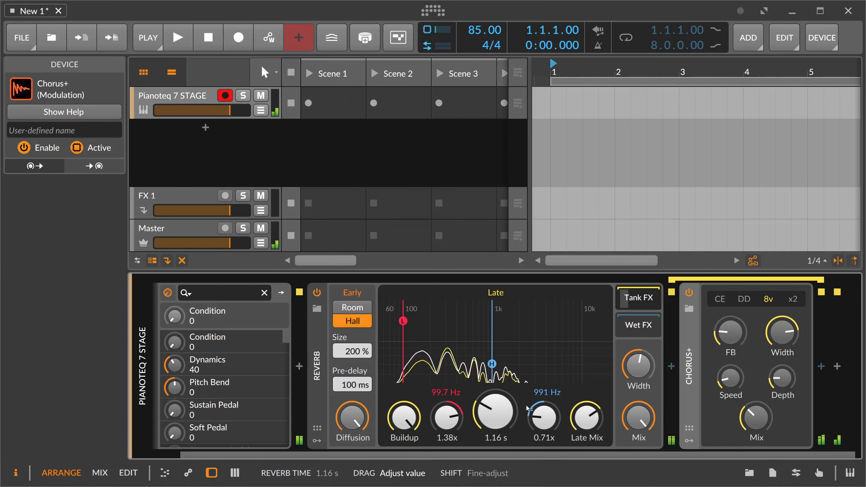
pyautogui.moveTo(755, 417); pyautogui.dragTo(755, 420)
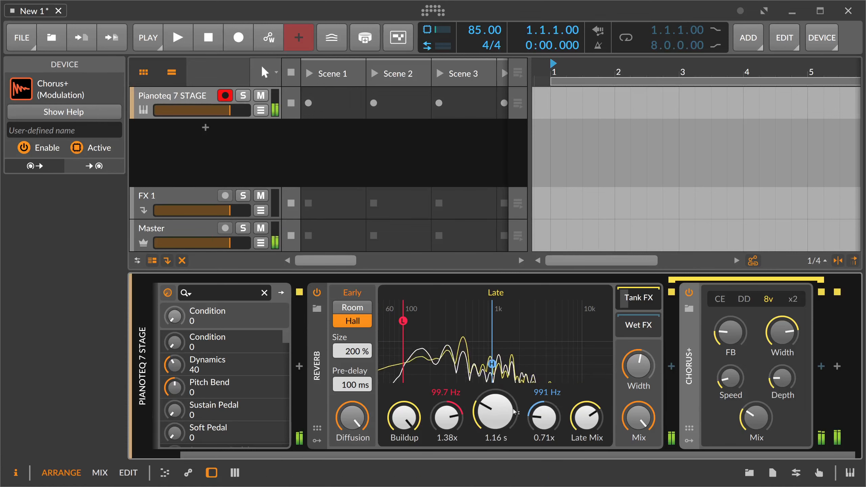
pyautogui.moveTo(514, 413)
pyautogui.mouseDown()
pyautogui.moveTo(514, 399)
pyautogui.moveTo(506, 404)
pyautogui.mouseUp()
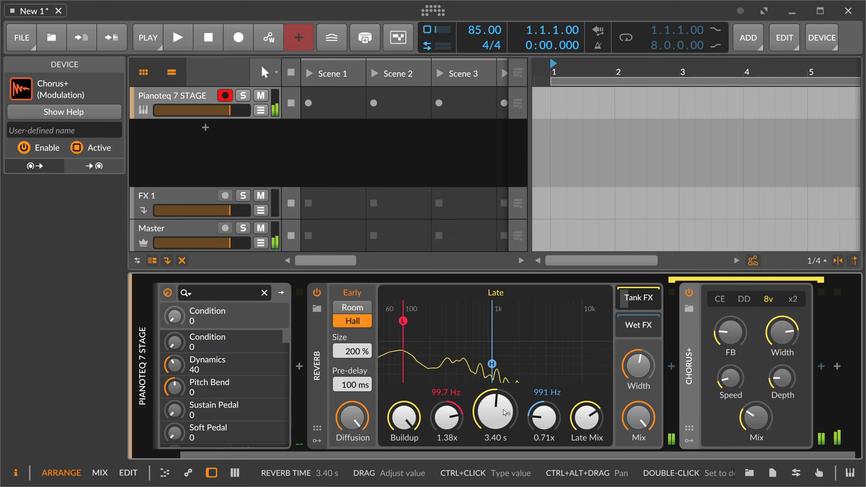
# Raise the Chorus+ Width to 100 % and increase its Mix.
pyautogui.moveTo(762, 408); pyautogui.dragTo(739, 380)
pyautogui.moveTo(780, 335); pyautogui.dragTo(781, 315)
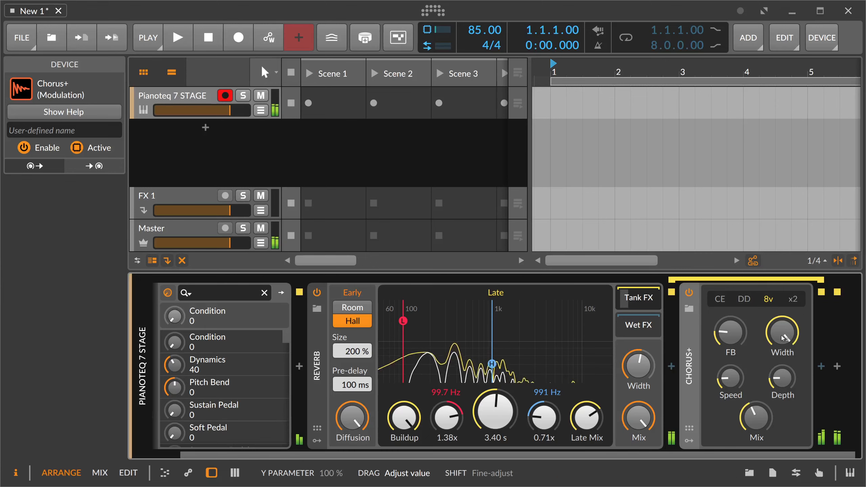
pyautogui.moveTo(755, 418); pyautogui.dragTo(756, 412)
# Set the Reverb Time to 5.96 s with a 1.09x low and 0.95x high band factor, and switch off the Chorus+.
pyautogui.moveTo(495, 411); pyautogui.dragTo(495, 398)
pyautogui.moveTo(544, 417); pyautogui.dragTo(544, 396)
pyautogui.moveTo(447, 416)
pyautogui.mouseDown()
pyautogui.moveTo(446, 429)
pyautogui.moveTo(461, 414)
pyautogui.mouseUp()
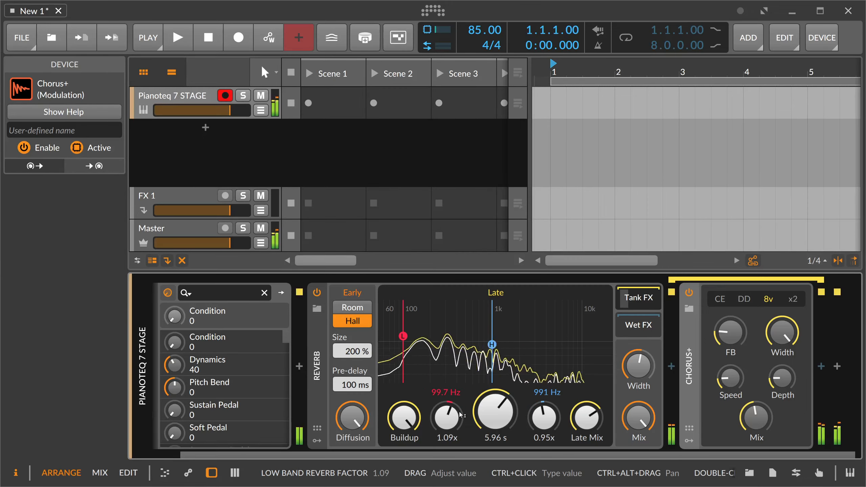
pyautogui.click(689, 293)
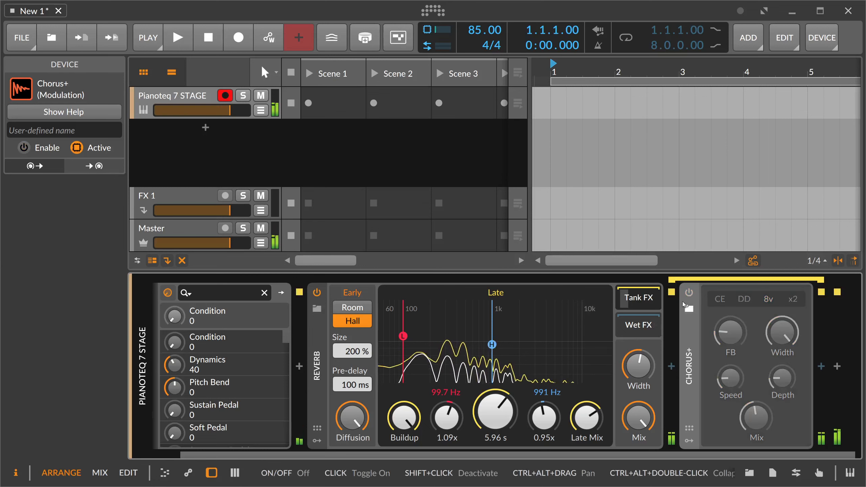